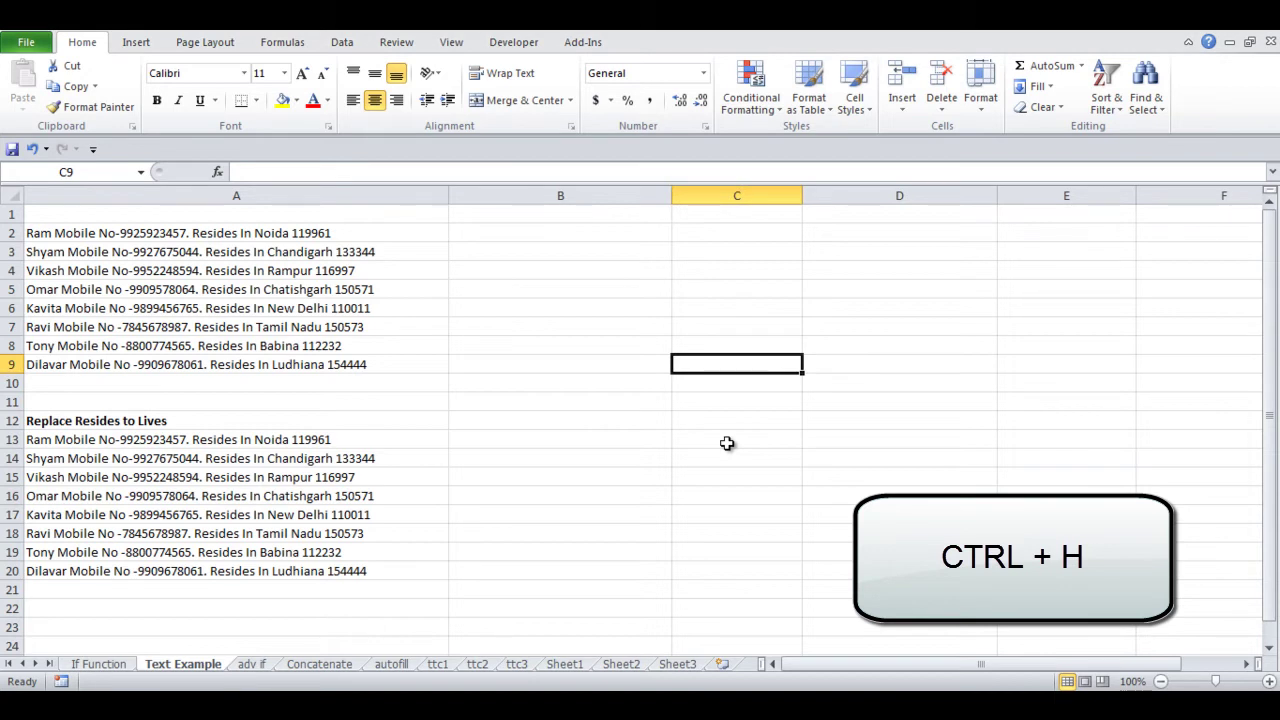
Step: Try replacing every "Resides" with "Lives" throughout the sheet, and undo the replacement
{"action": "key", "text": "ctrl+h"}
{"action": "left_click_drag", "start_coordinate": [240, 279], "coordinate": [751, 303]}
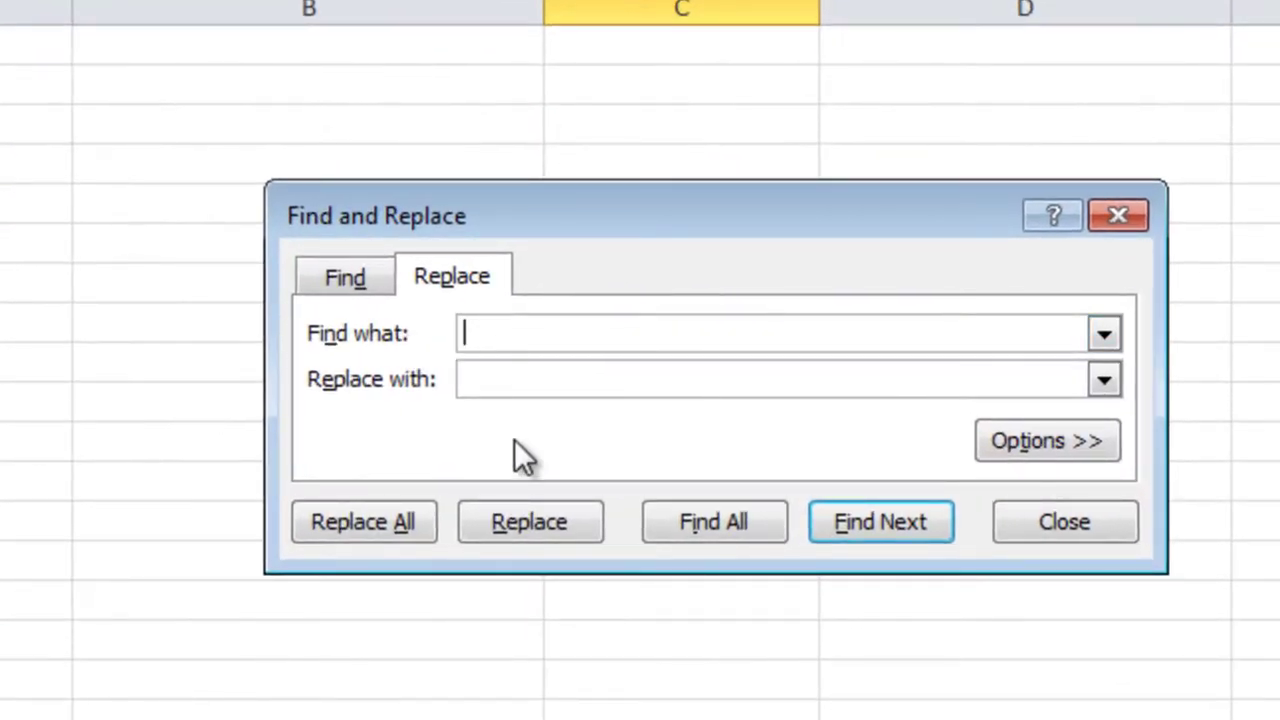
{"action": "type", "text": "Resides"}
{"action": "key", "text": "Tab"}
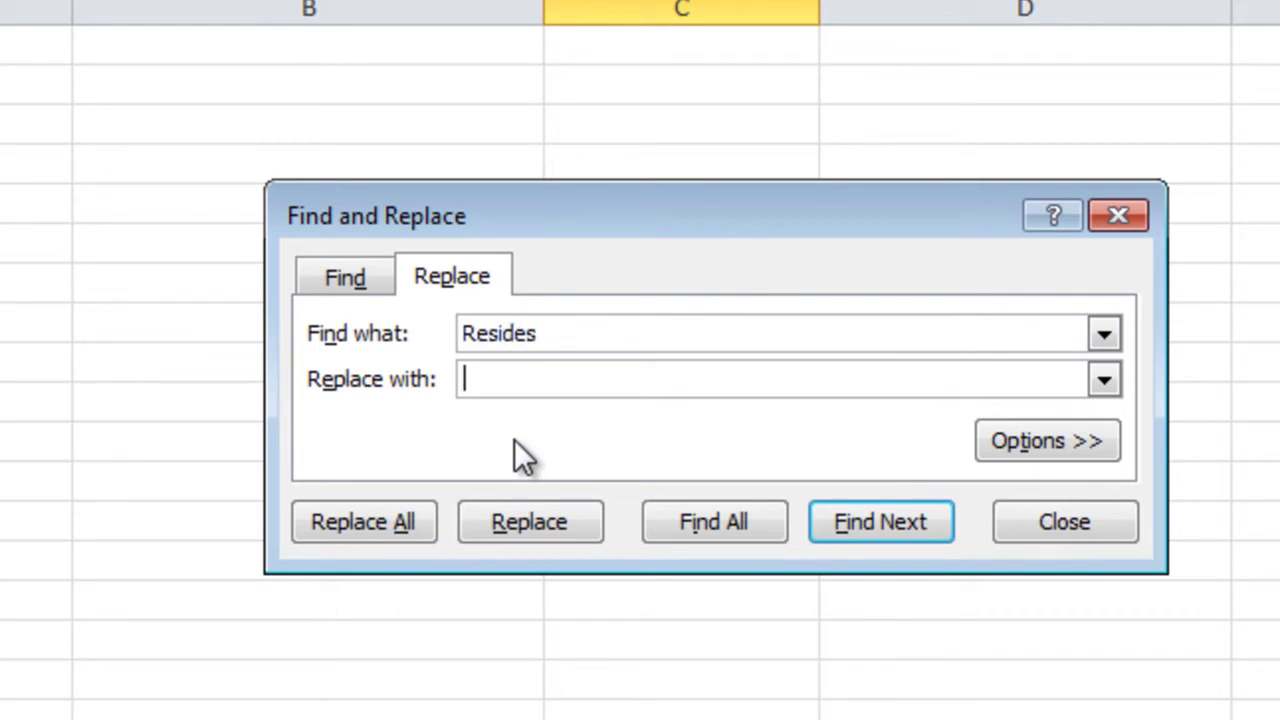
{"action": "type", "text": "Lives"}
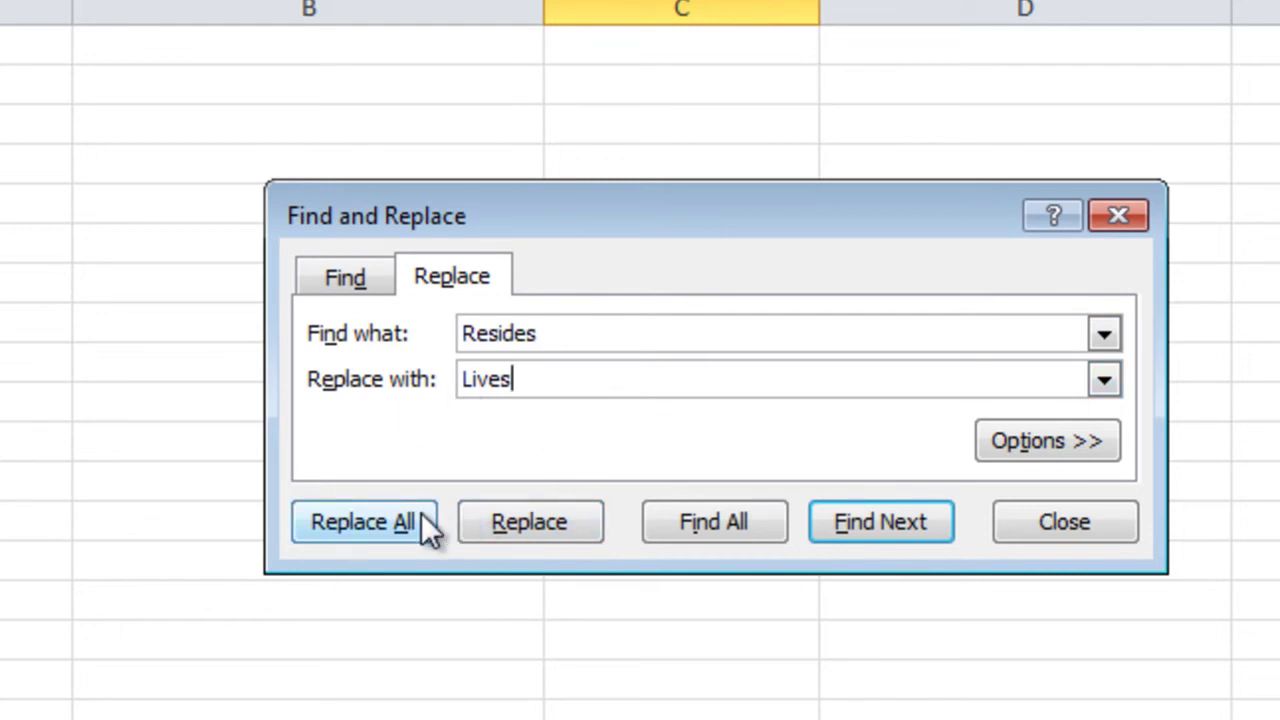
{"action": "left_click", "coordinate": [387, 524]}
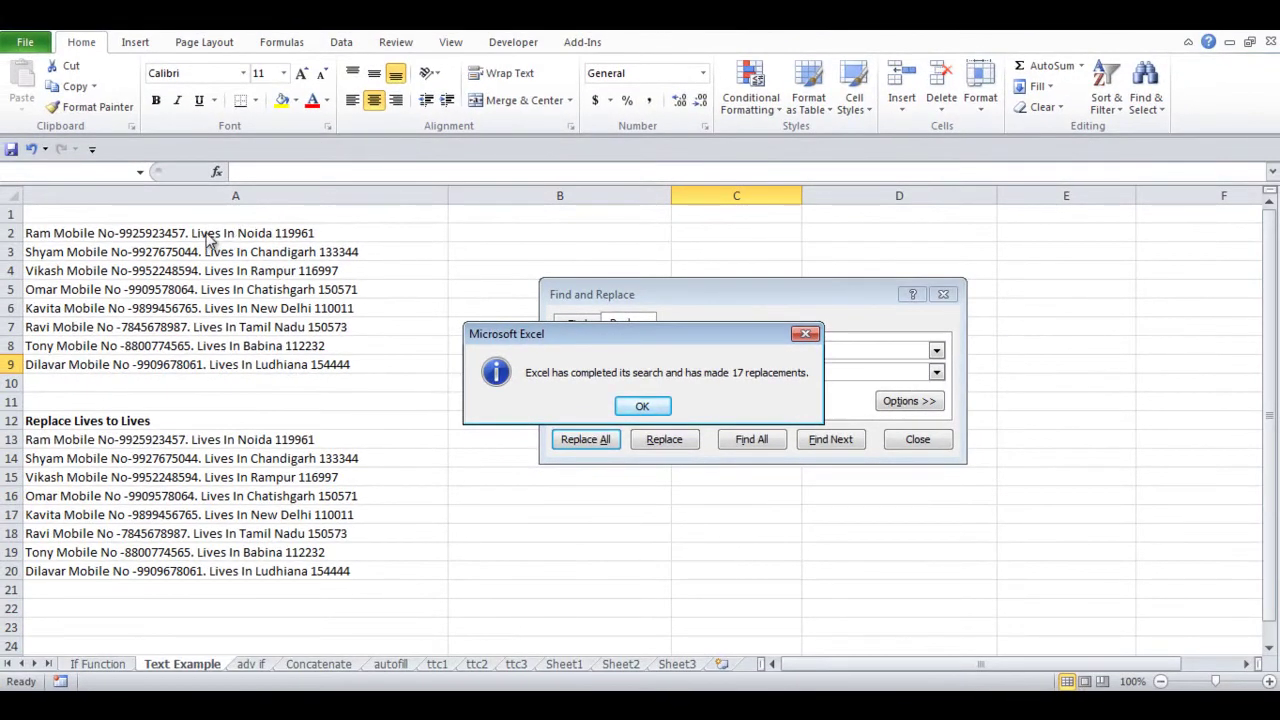
{"action": "left_click", "coordinate": [642, 406]}
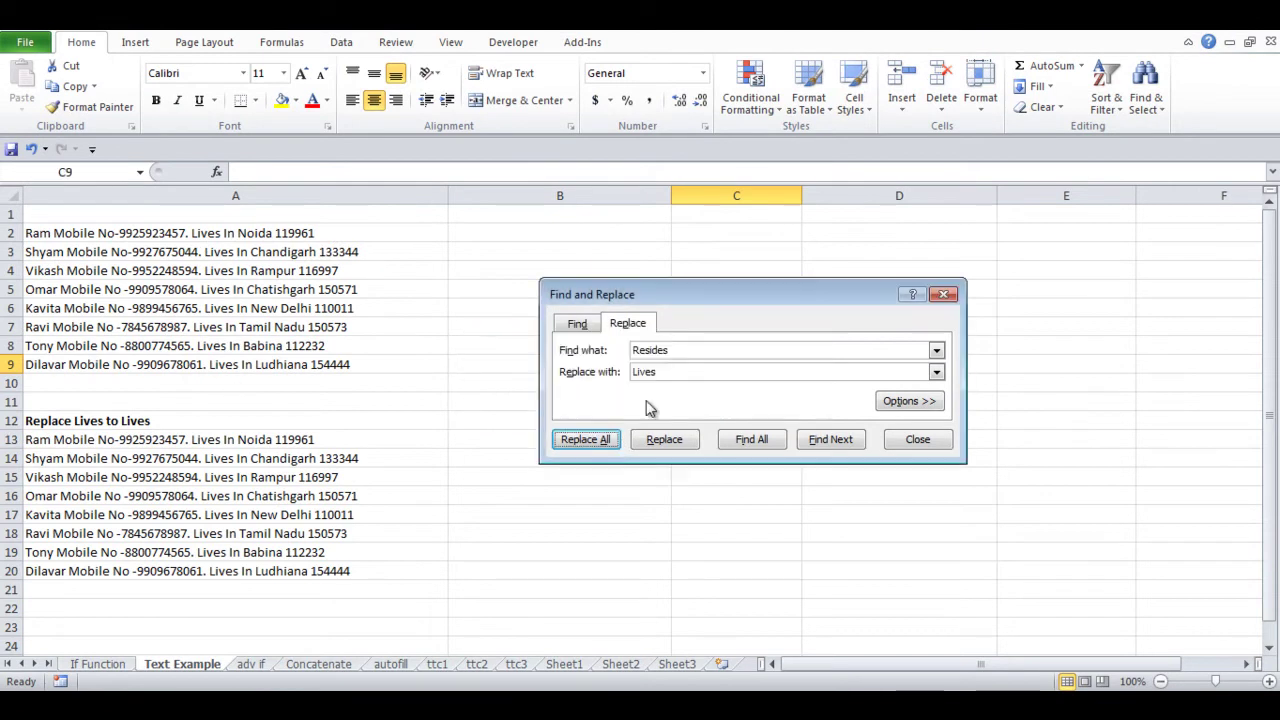
{"action": "left_click", "coordinate": [916, 441]}
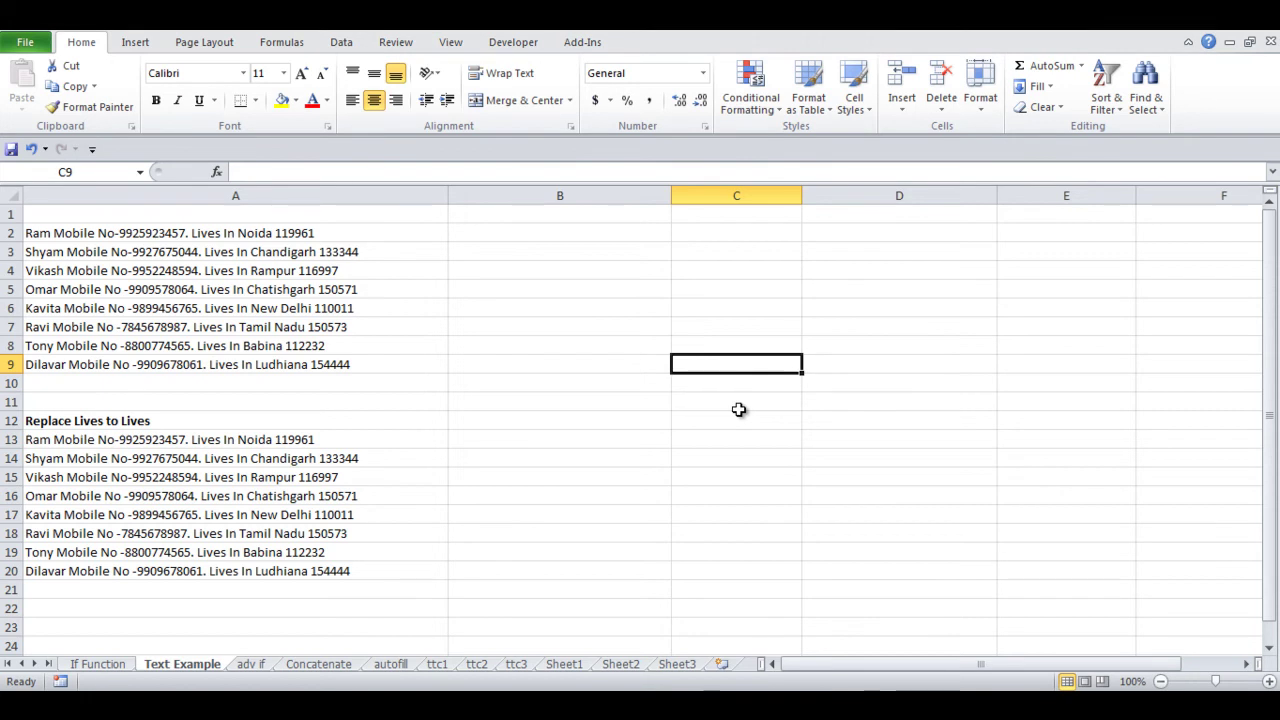
{"action": "key", "text": "ctrl+z"}
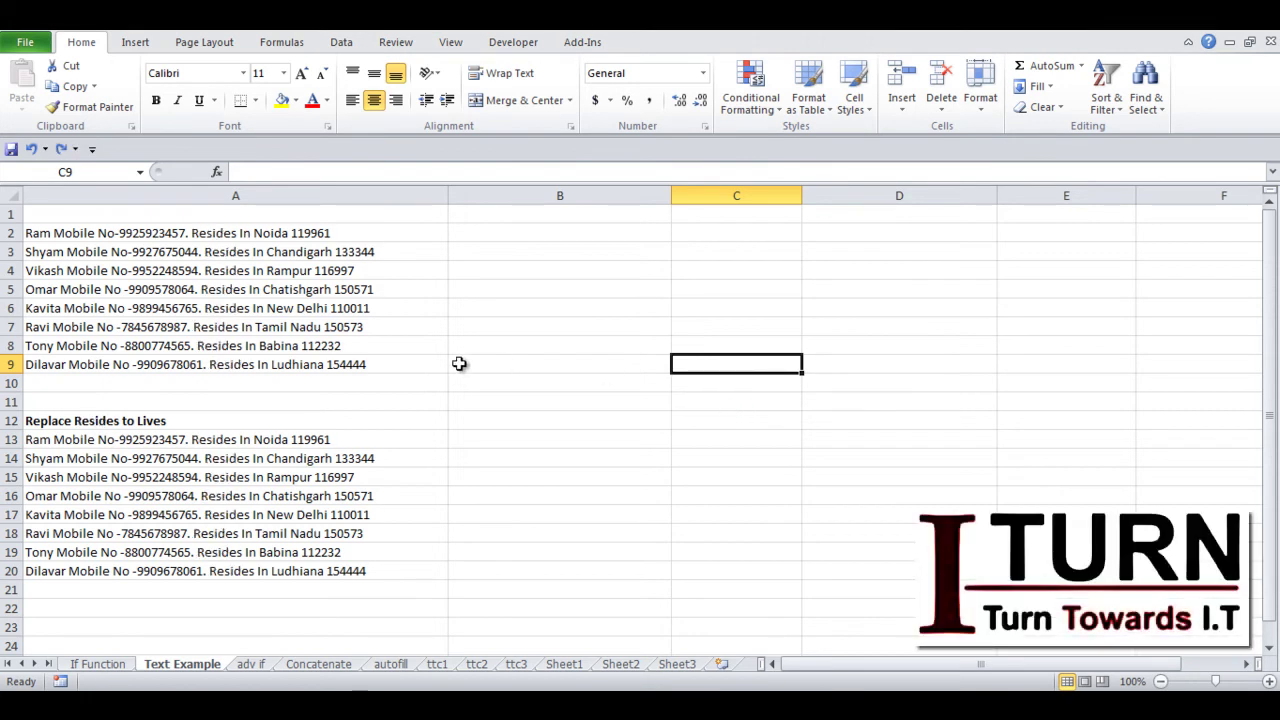
Step: Try replacing "Resides" with "Lives" only within A2:A9, and undo the replacement
{"action": "left_click_drag", "start_coordinate": [296, 234], "coordinate": [292, 362]}
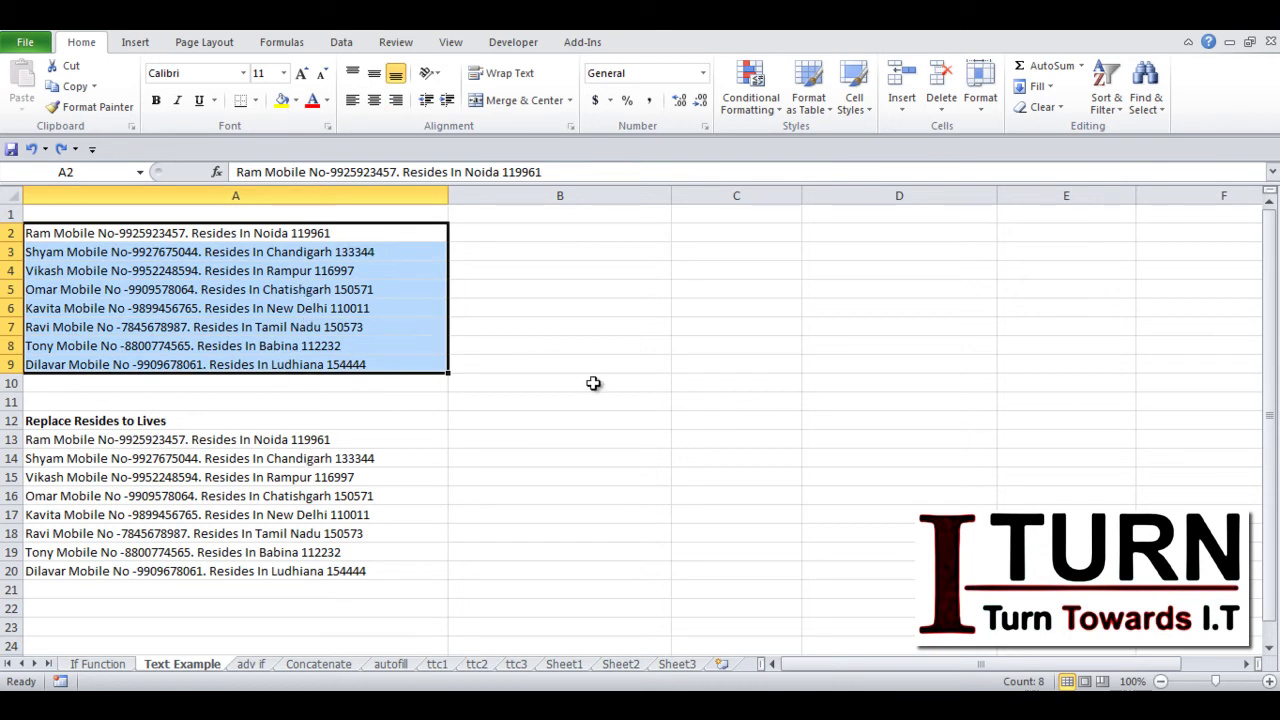
{"action": "key", "text": "ctrl+h"}
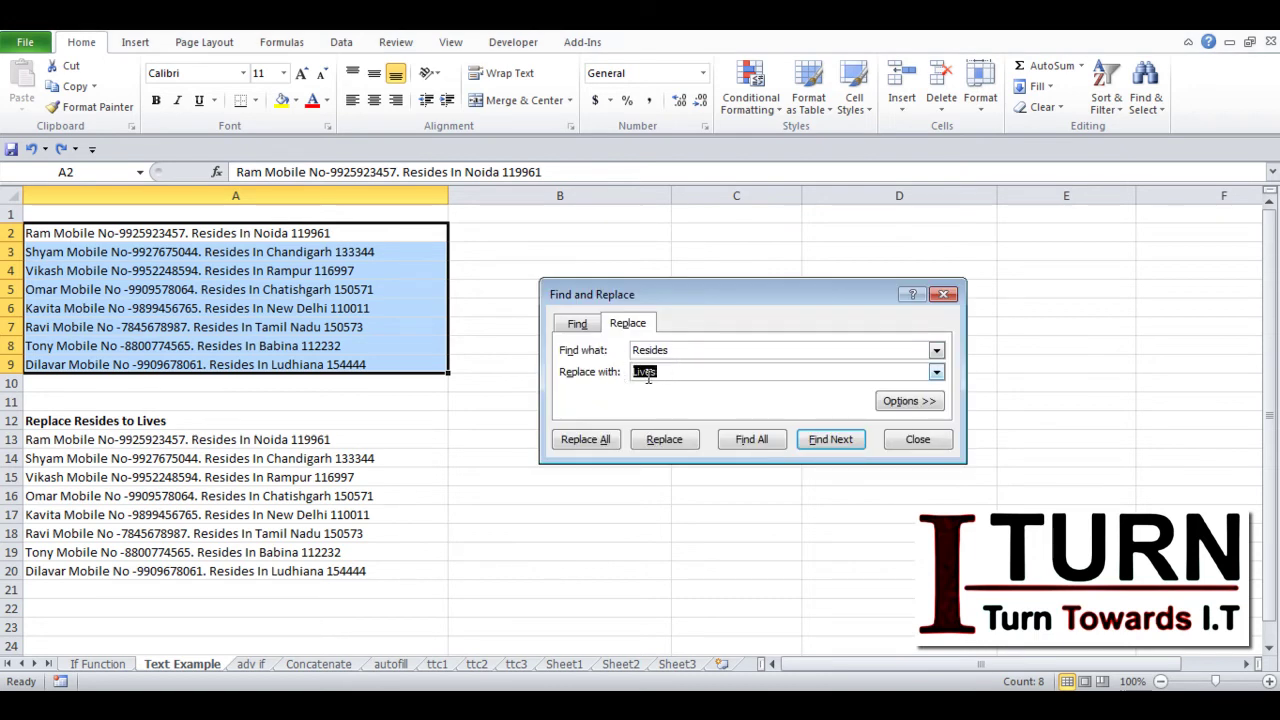
{"action": "left_click", "coordinate": [604, 442]}
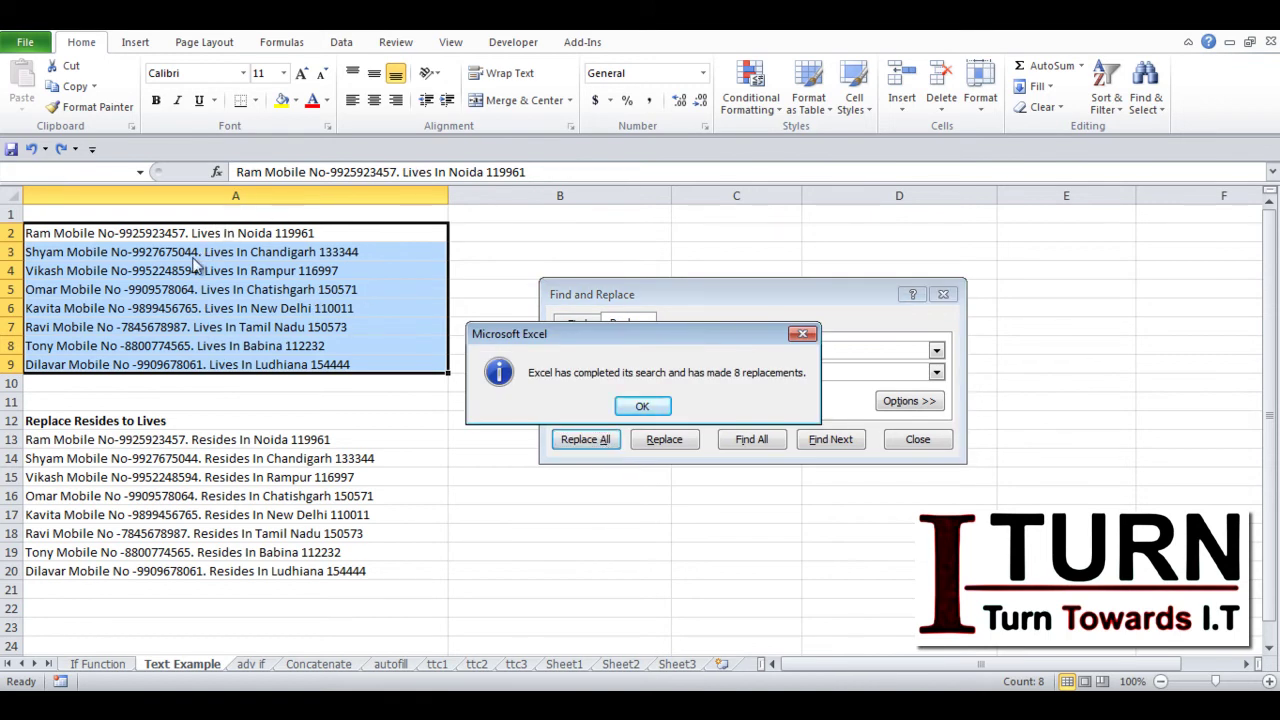
{"action": "left_click", "coordinate": [642, 408]}
{"action": "left_click", "coordinate": [929, 445]}
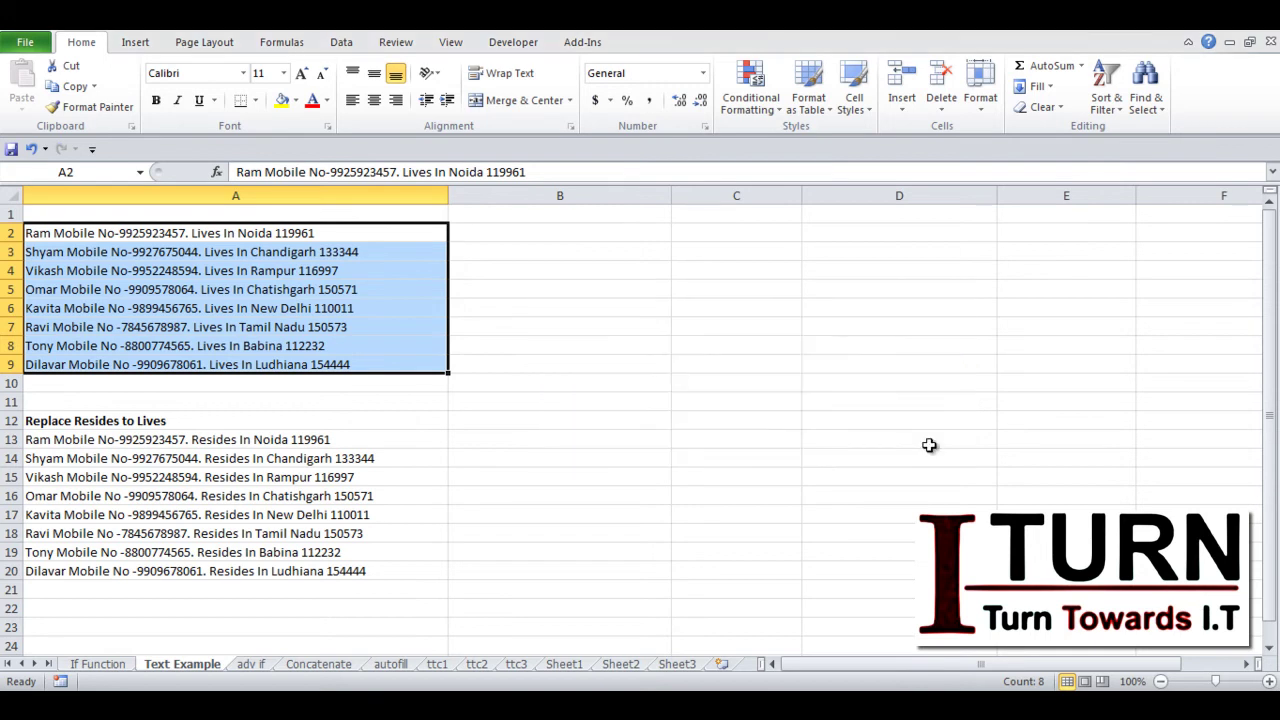
{"action": "key", "text": "ctrl+z"}
{"action": "left_click", "coordinate": [620, 308]}
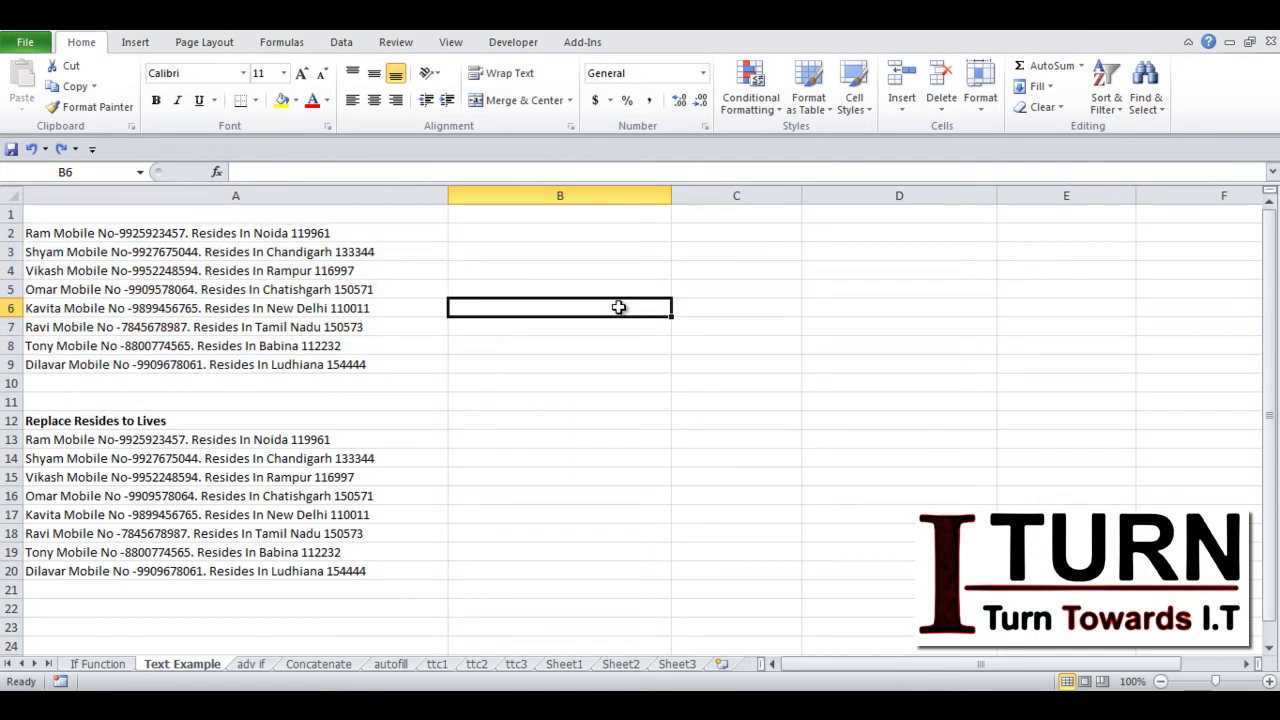
Step: Widen column B and start a REPLACE formula in B2 with A2 as the old text
{"action": "left_click", "coordinate": [570, 235]}
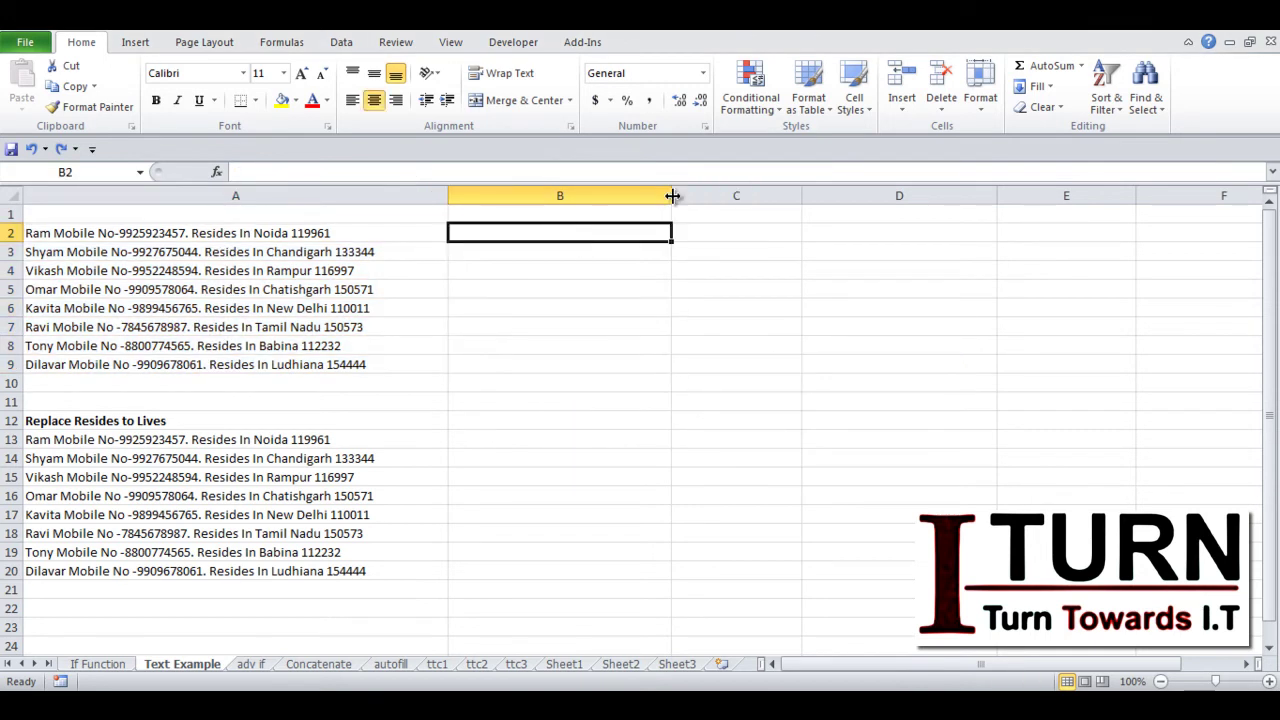
{"action": "left_click_drag", "start_coordinate": [673, 196], "coordinate": [754, 198]}
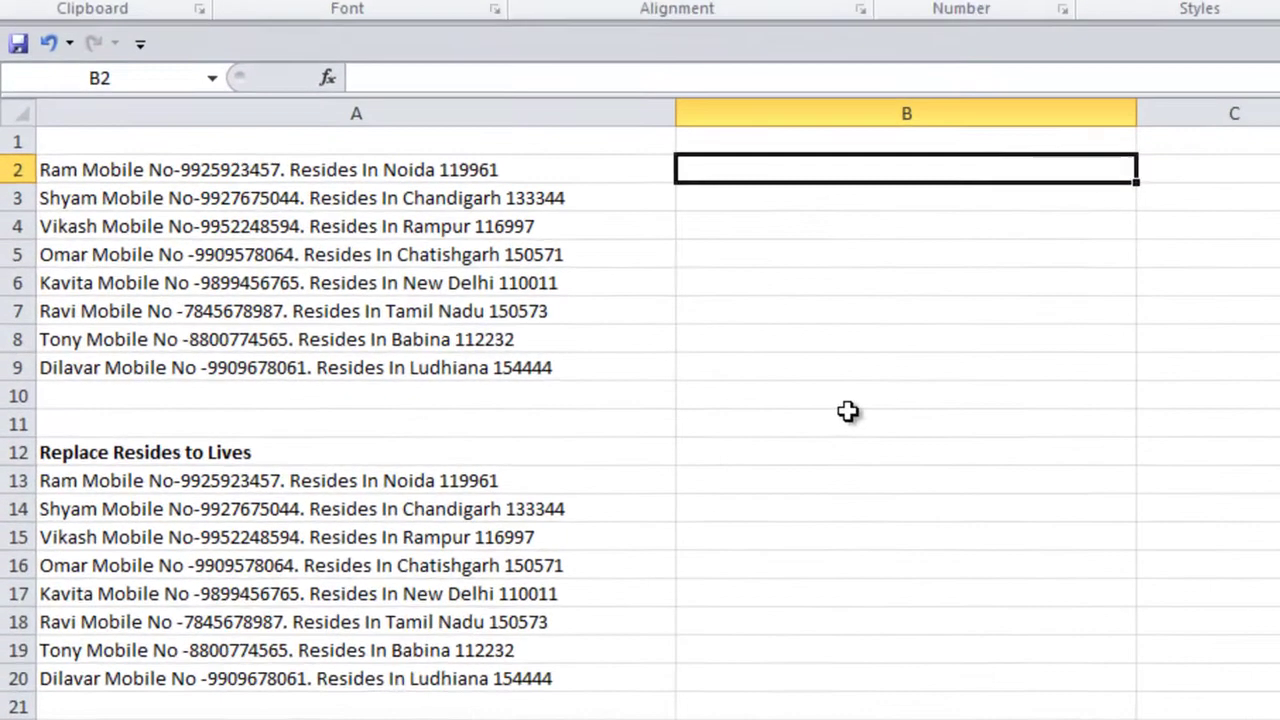
{"action": "type", "text": "="}
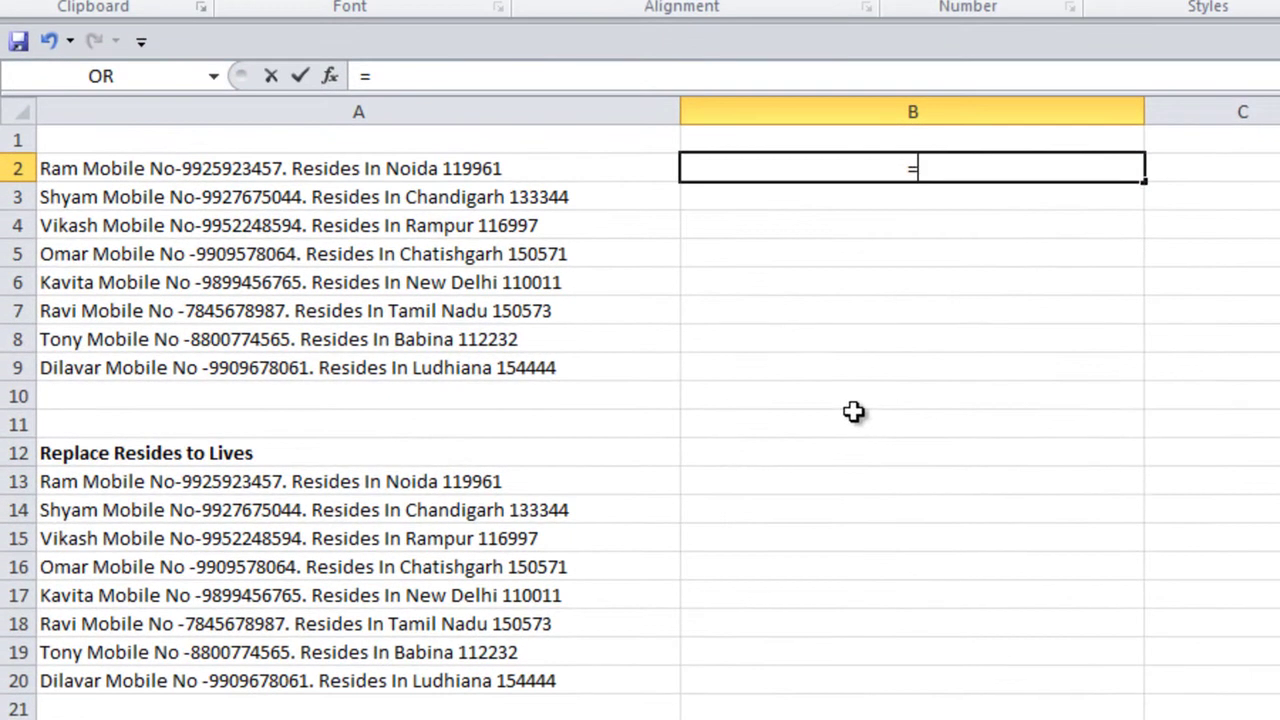
{"action": "type", "text": "replac"}
{"action": "key", "text": "Tab"}
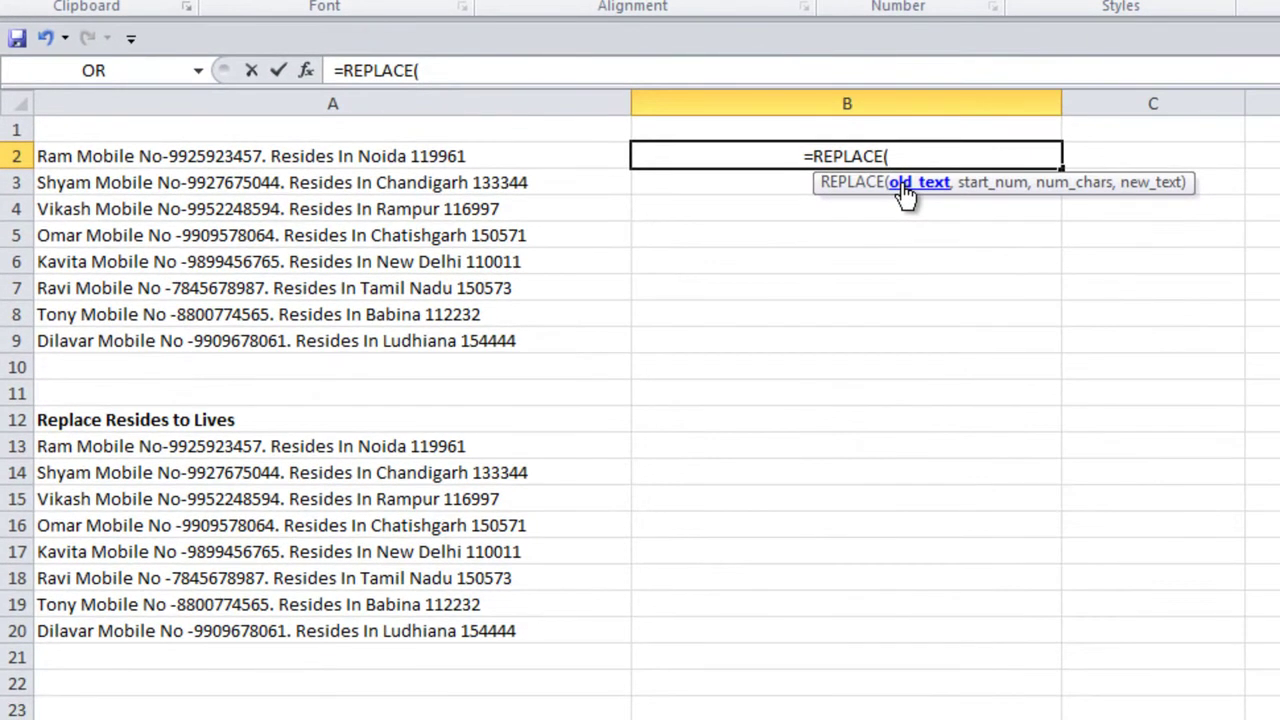
{"action": "left_click", "coordinate": [445, 163]}
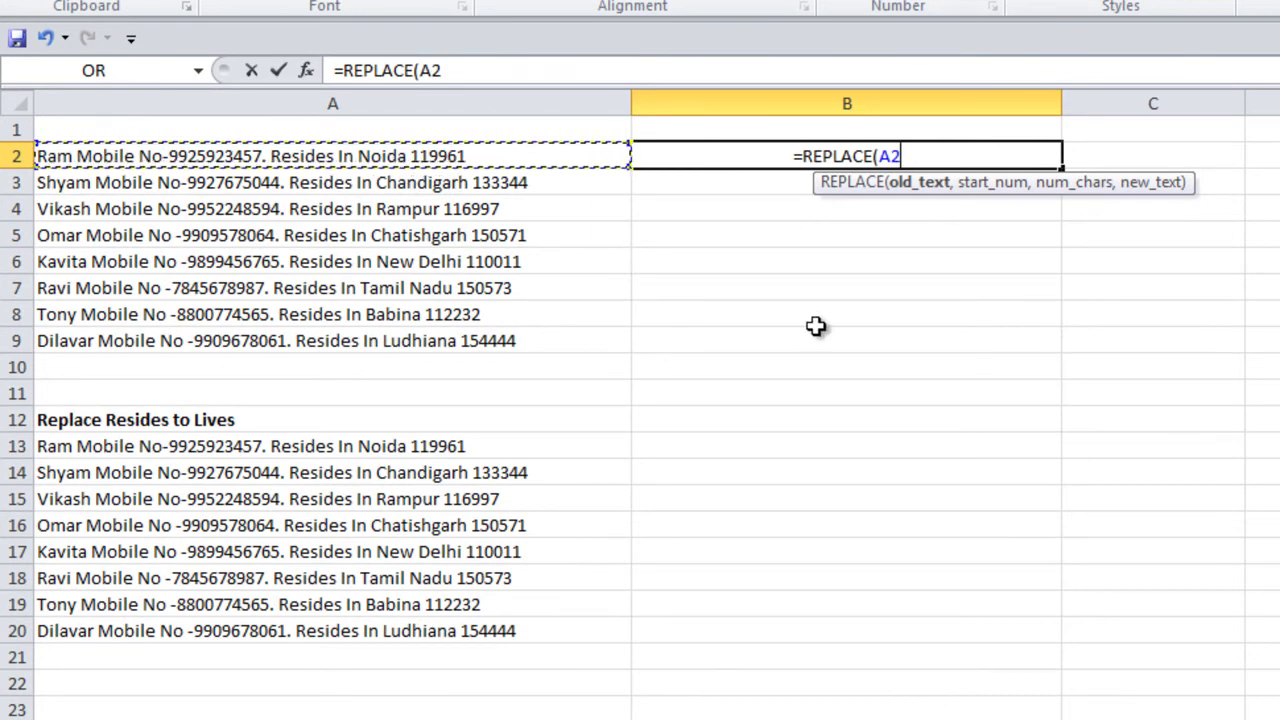
{"action": "type", "text": ","}
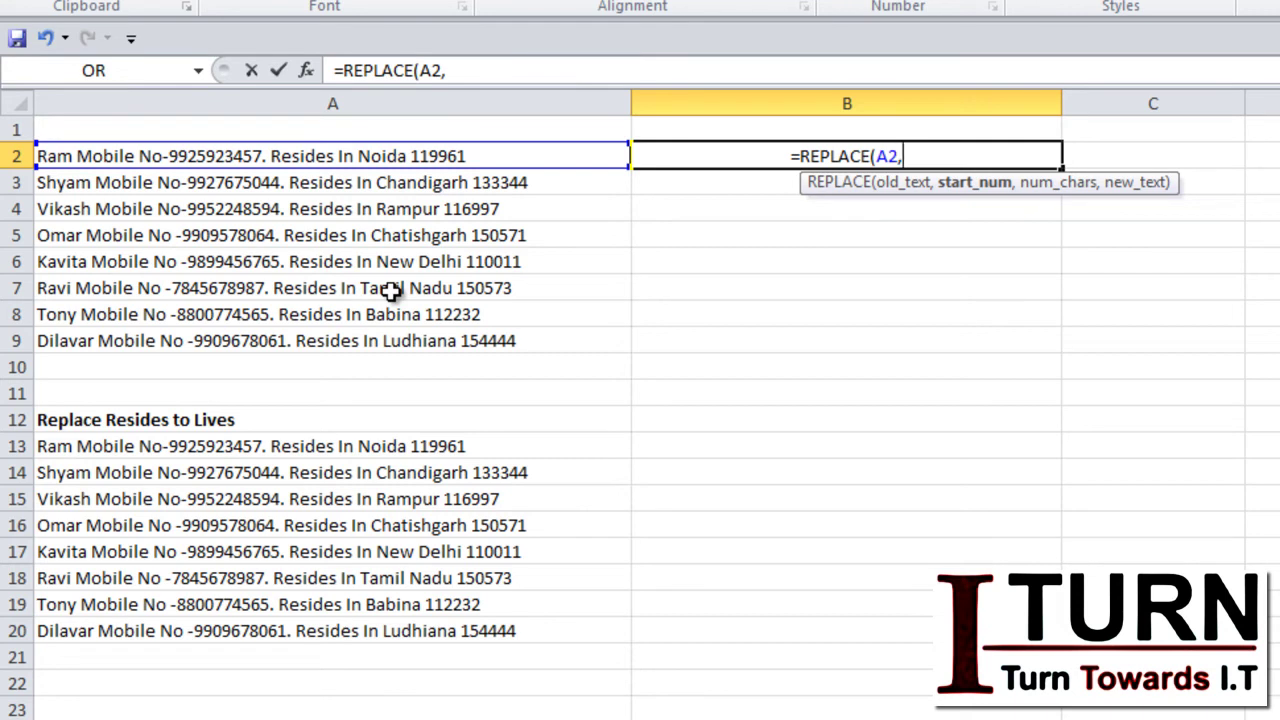
Step: Use FIND("Res",A2) as the start position argument of the REPLACE formula in B2
{"action": "type", "text": "find"}
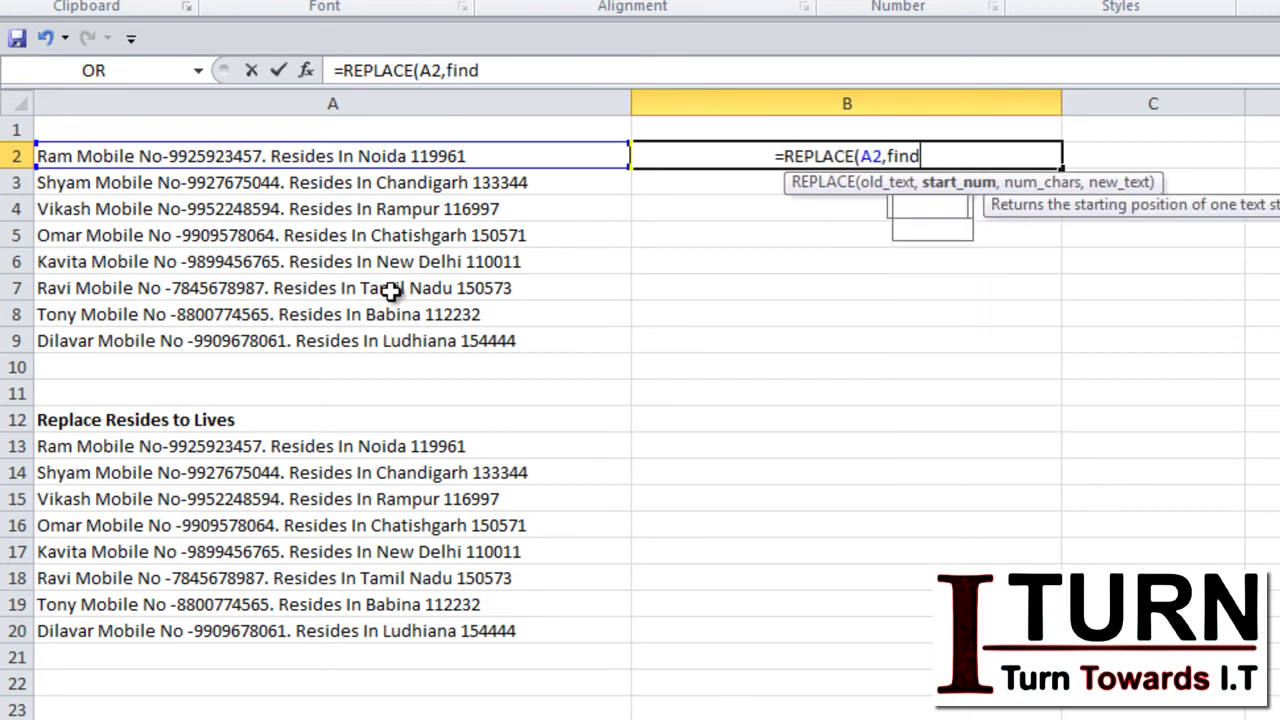
{"action": "key", "text": "Tab"}
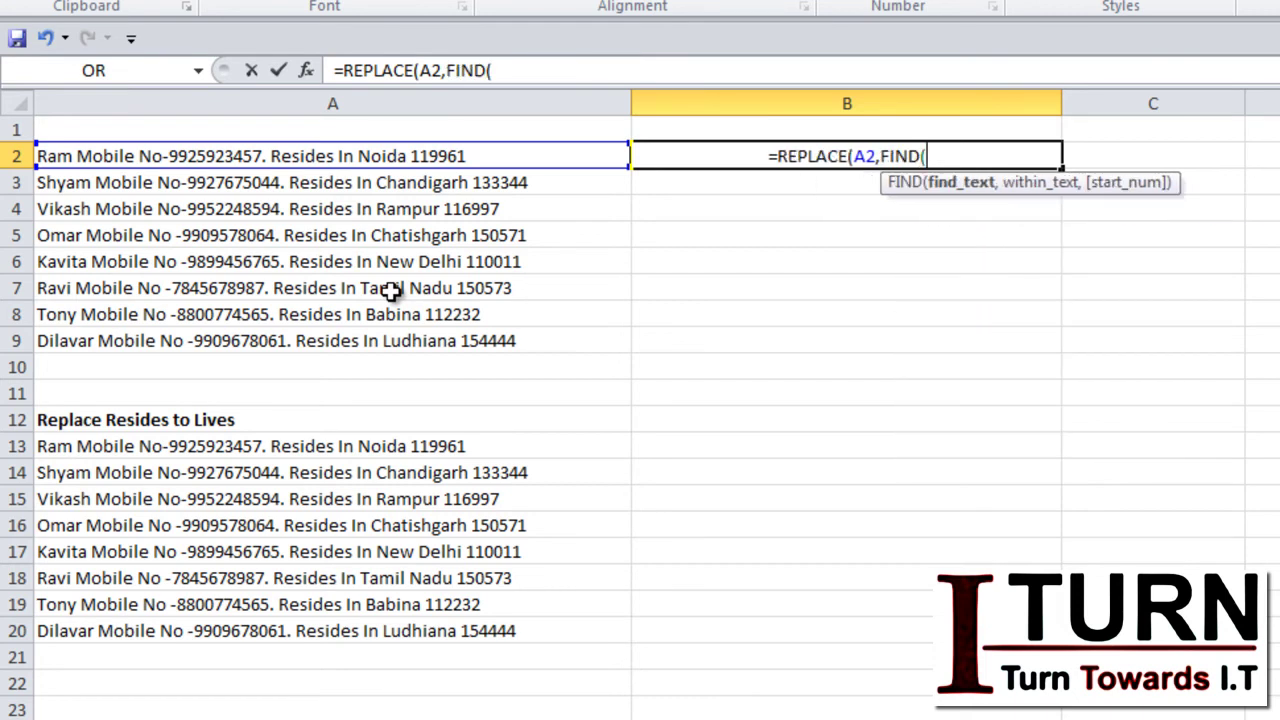
{"action": "type", "text": "\"Res"}
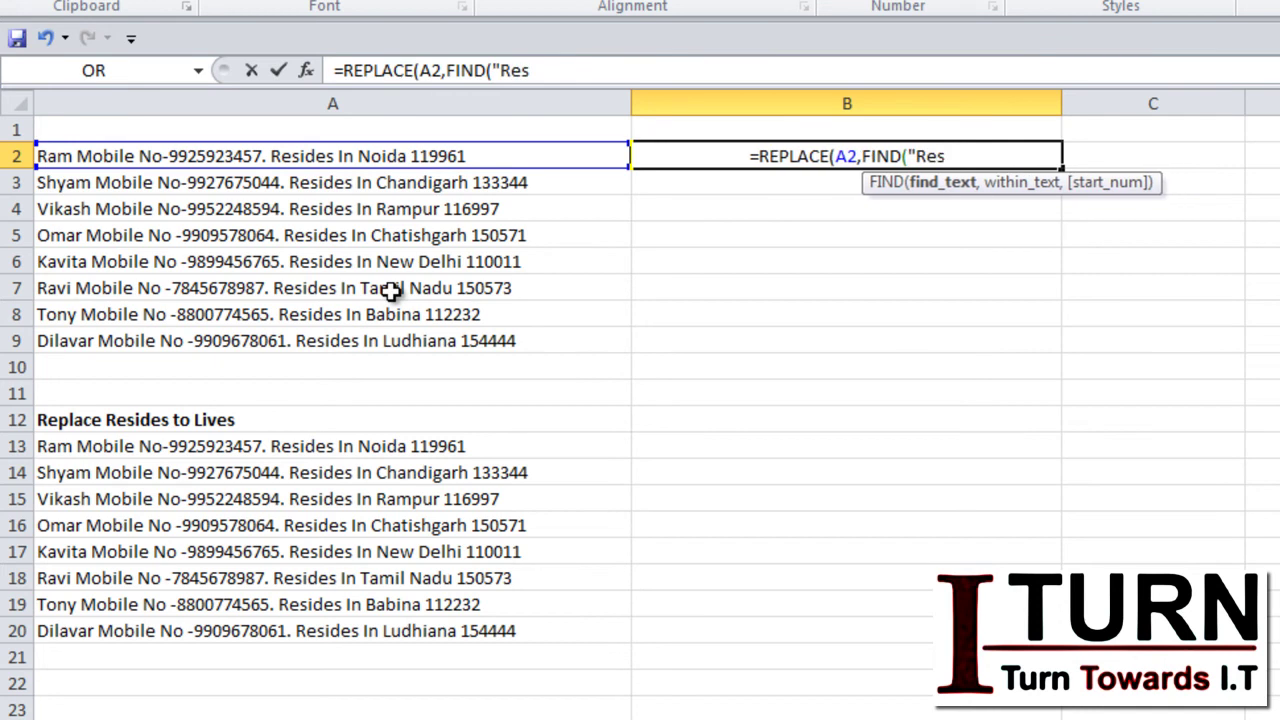
{"action": "type", "text": "\","}
{"action": "left_click", "coordinate": [306, 157]}
{"action": "type", "text": ")"}
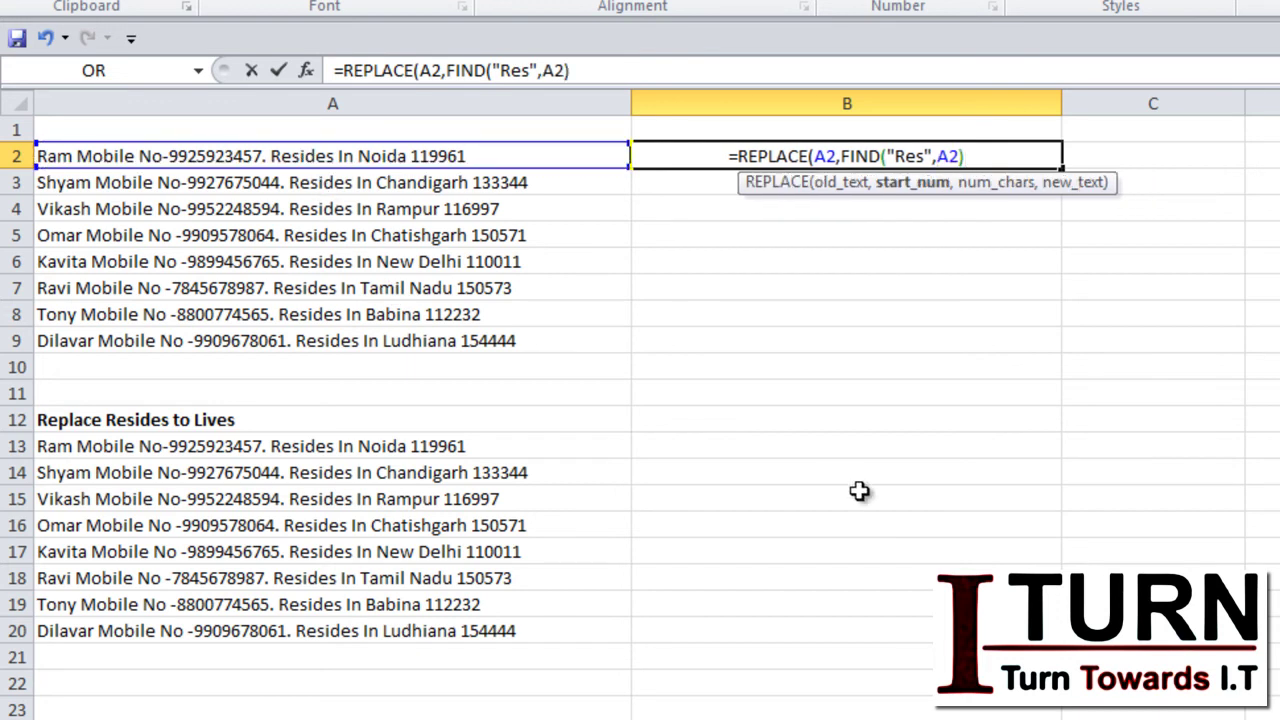
{"action": "left_click", "coordinate": [910, 184]}
{"action": "left_click", "coordinate": [978, 150]}
{"action": "type", "text": ","}
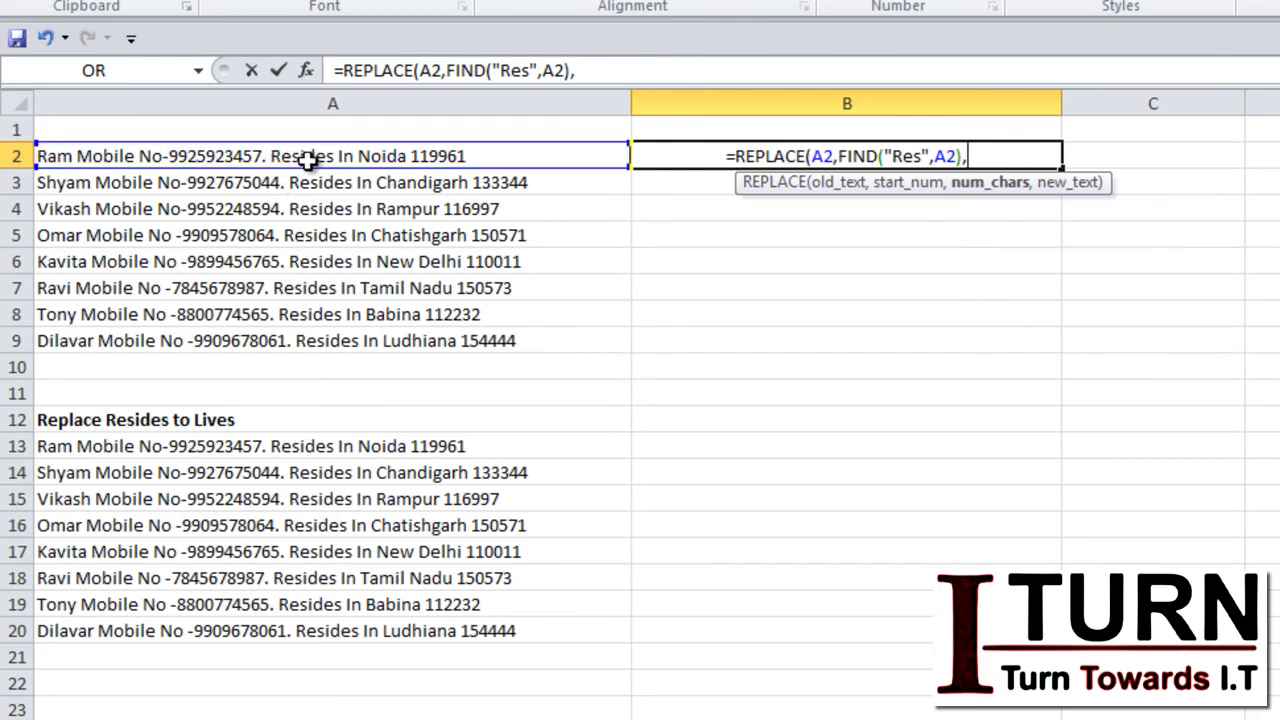
Step: Complete the B2 formula with 7 characters to replace and "Lives" as the new text
{"action": "type", "text": "7"}
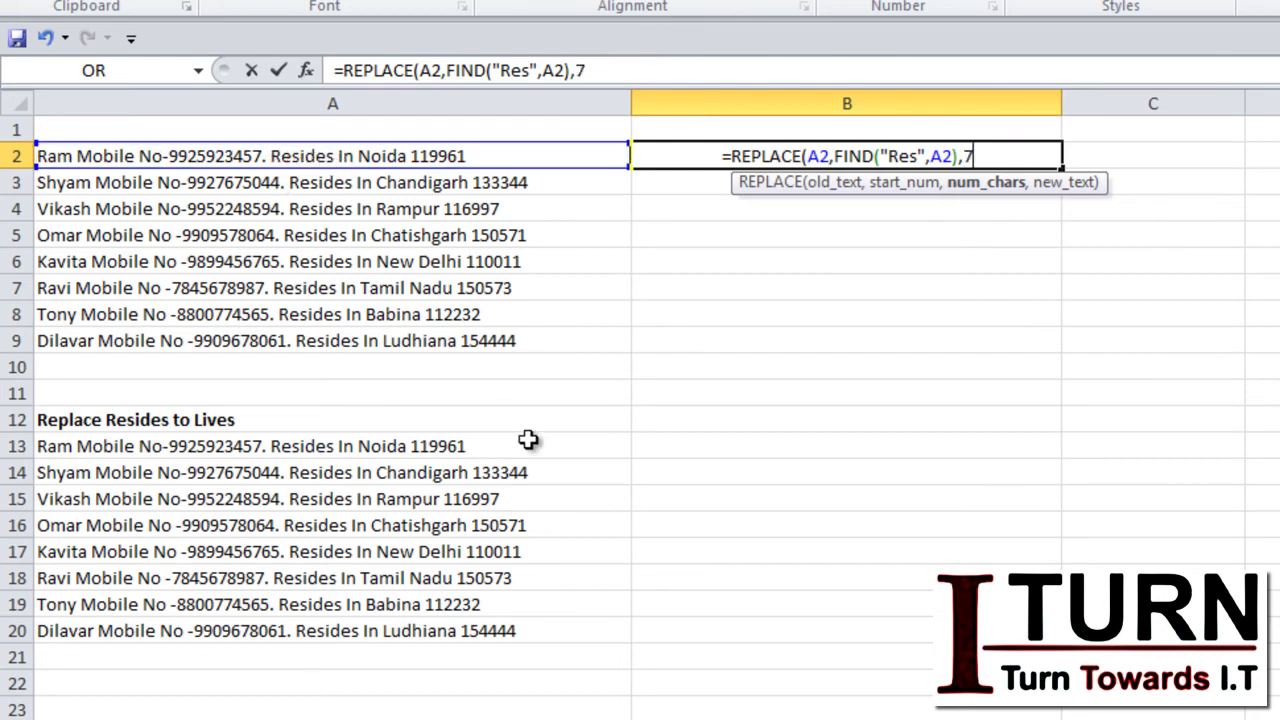
{"action": "type", "text": ","}
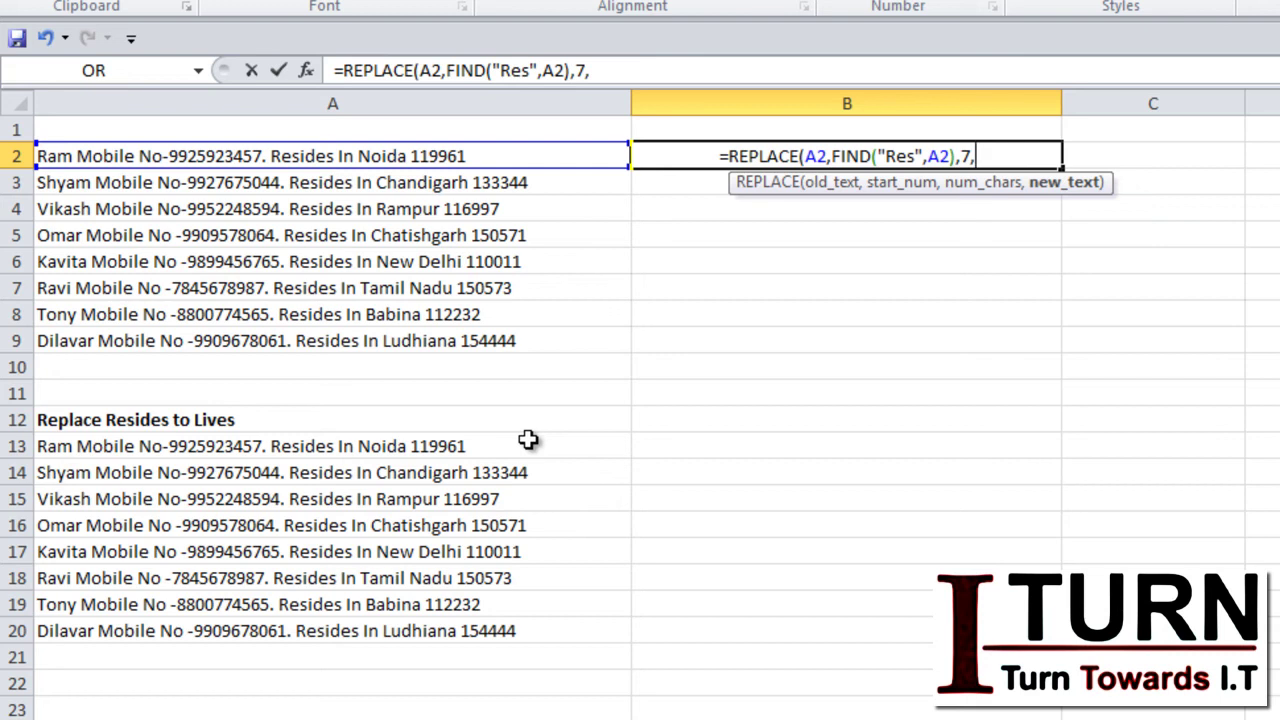
{"action": "type", "text": "\""}
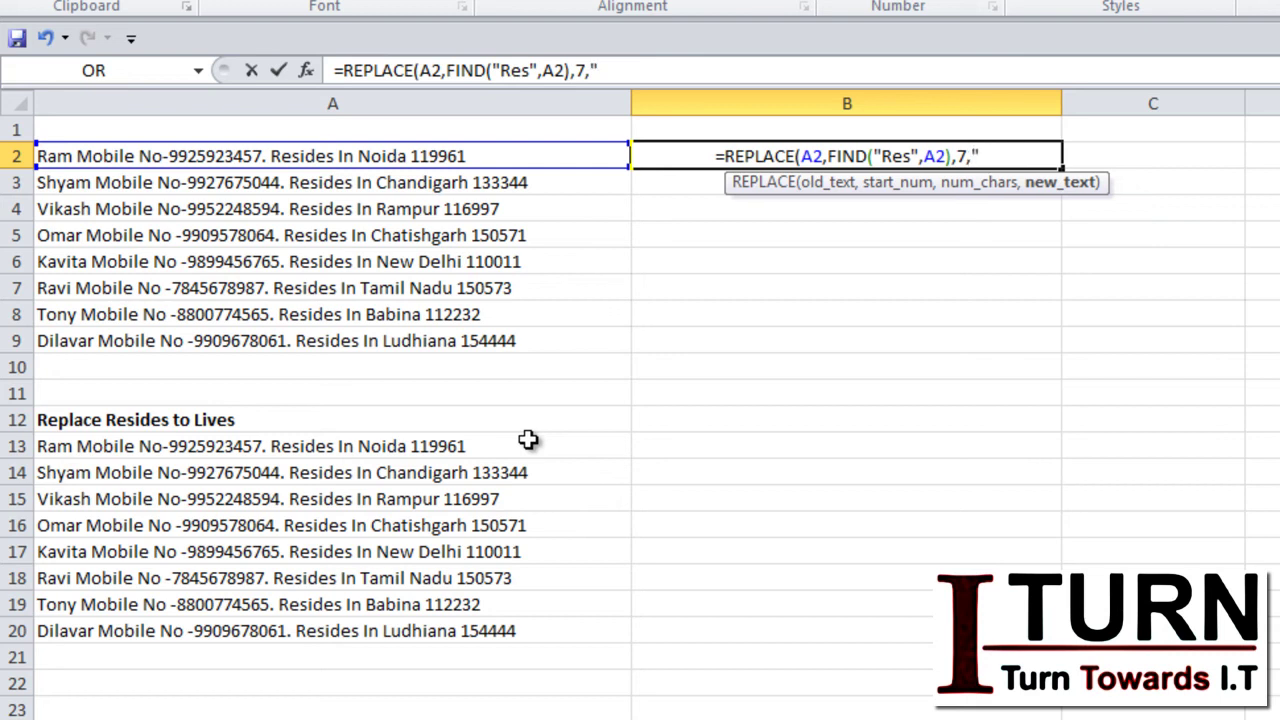
{"action": "type", "text": "Lives\""}
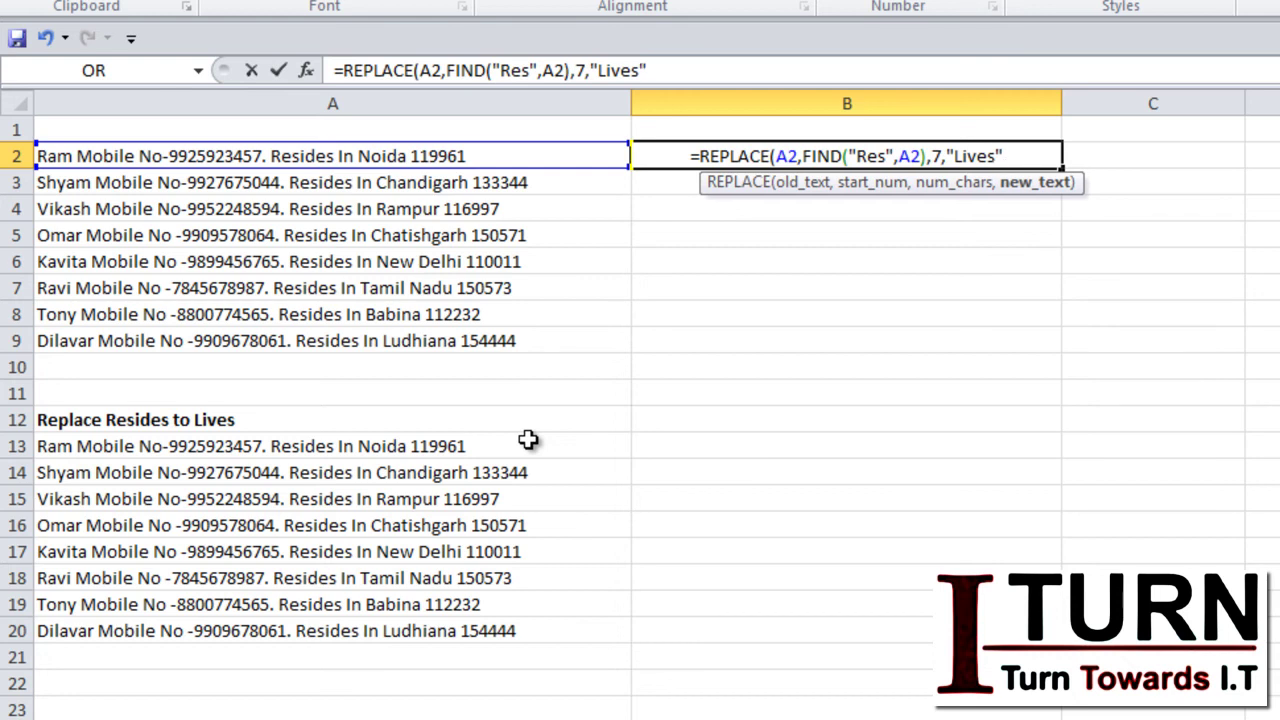
{"action": "type", "text": ")"}
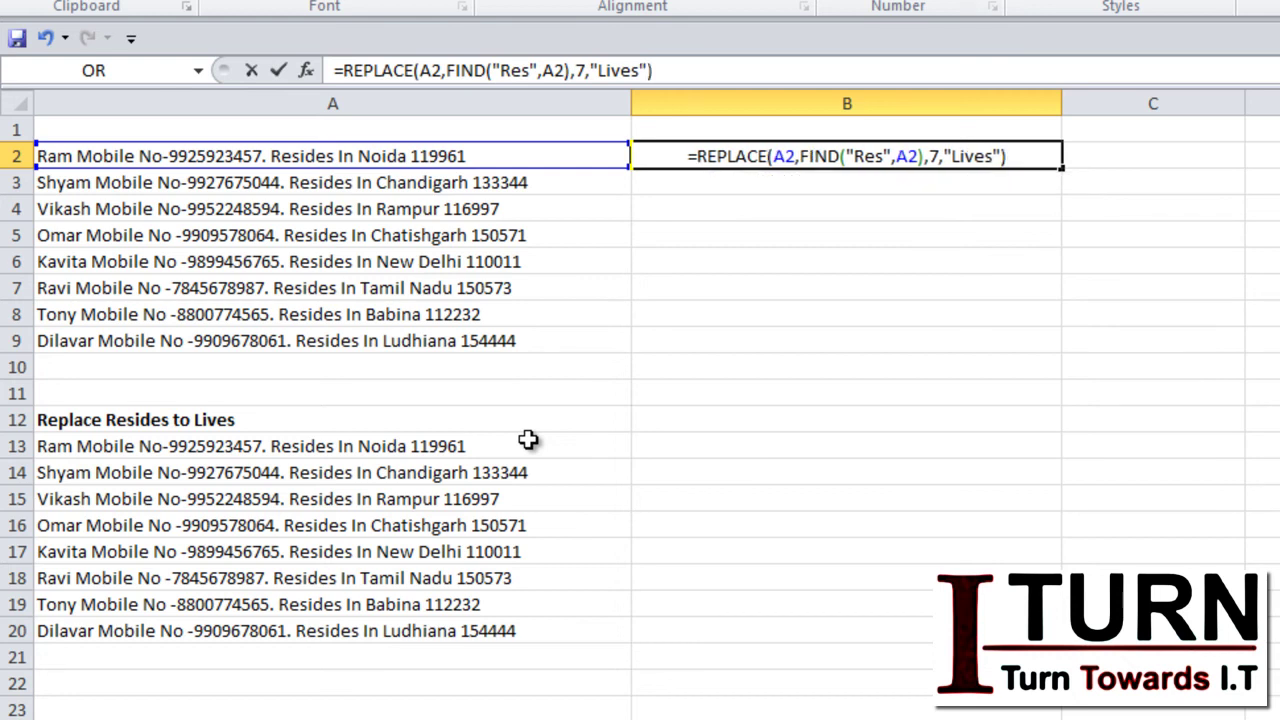
{"action": "key", "text": "Return"}
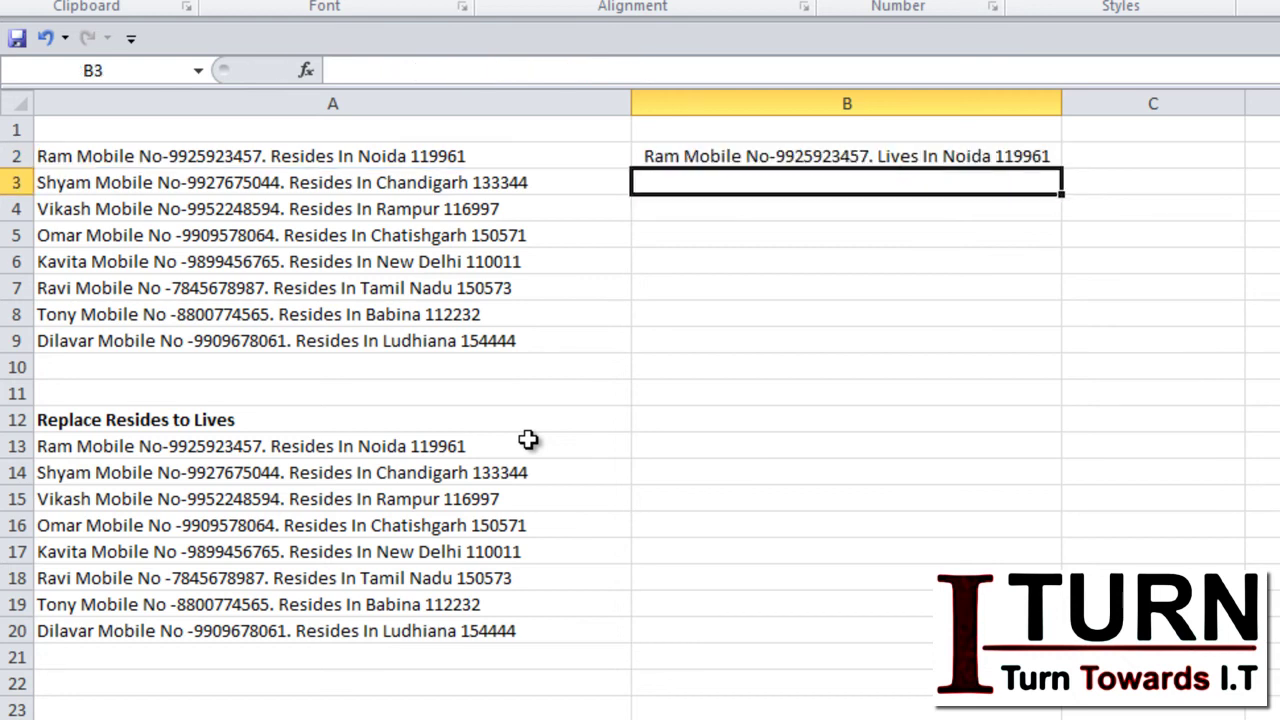
Step: Fill the B2 formula down through B9 and widen column B to fit the full text
{"action": "left_click", "coordinate": [981, 158]}
{"action": "double_click", "coordinate": [1061, 167]}
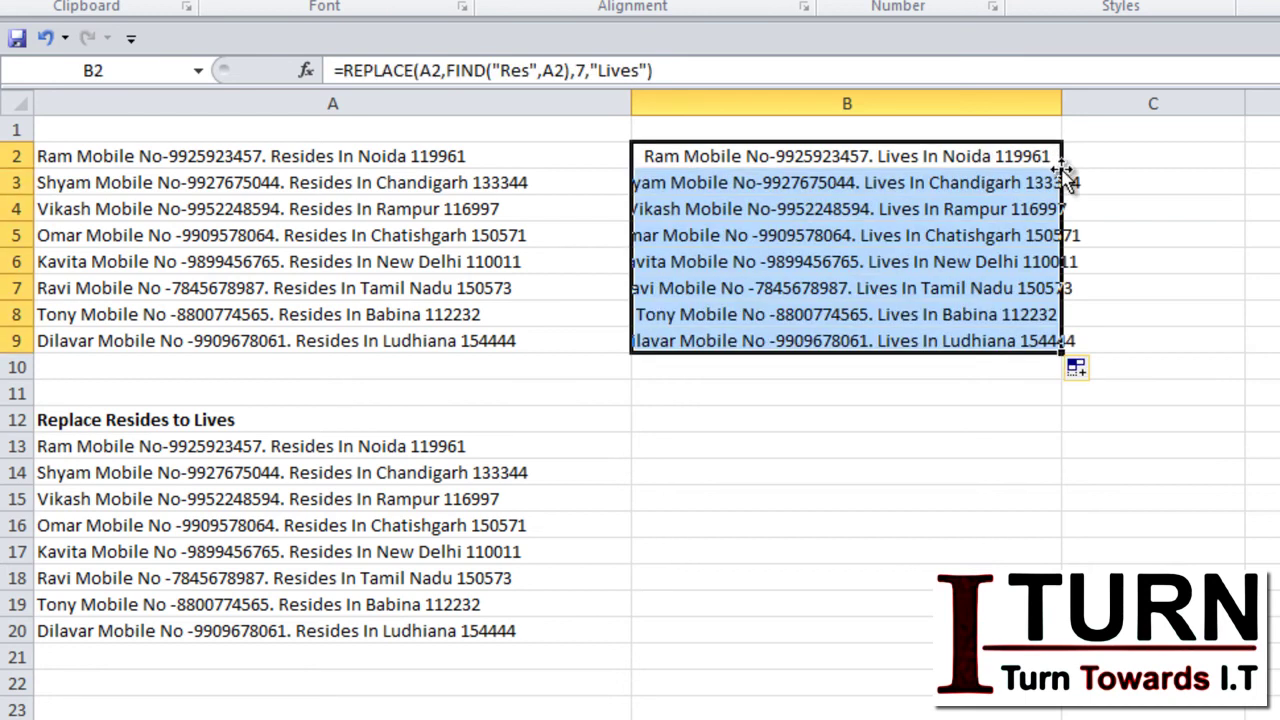
{"action": "left_click_drag", "start_coordinate": [1061, 103], "coordinate": [1121, 103]}
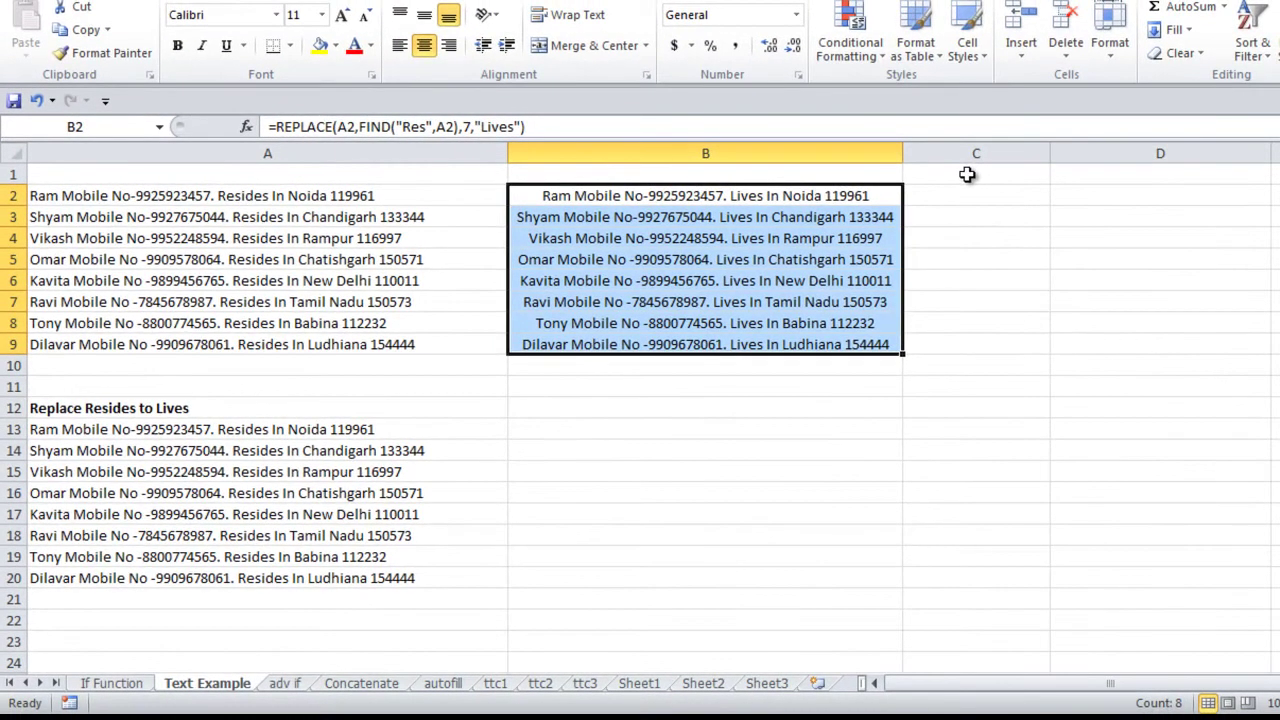
Step: Enter the heading "pin code 110011" in C1
{"action": "left_click", "coordinate": [967, 175]}
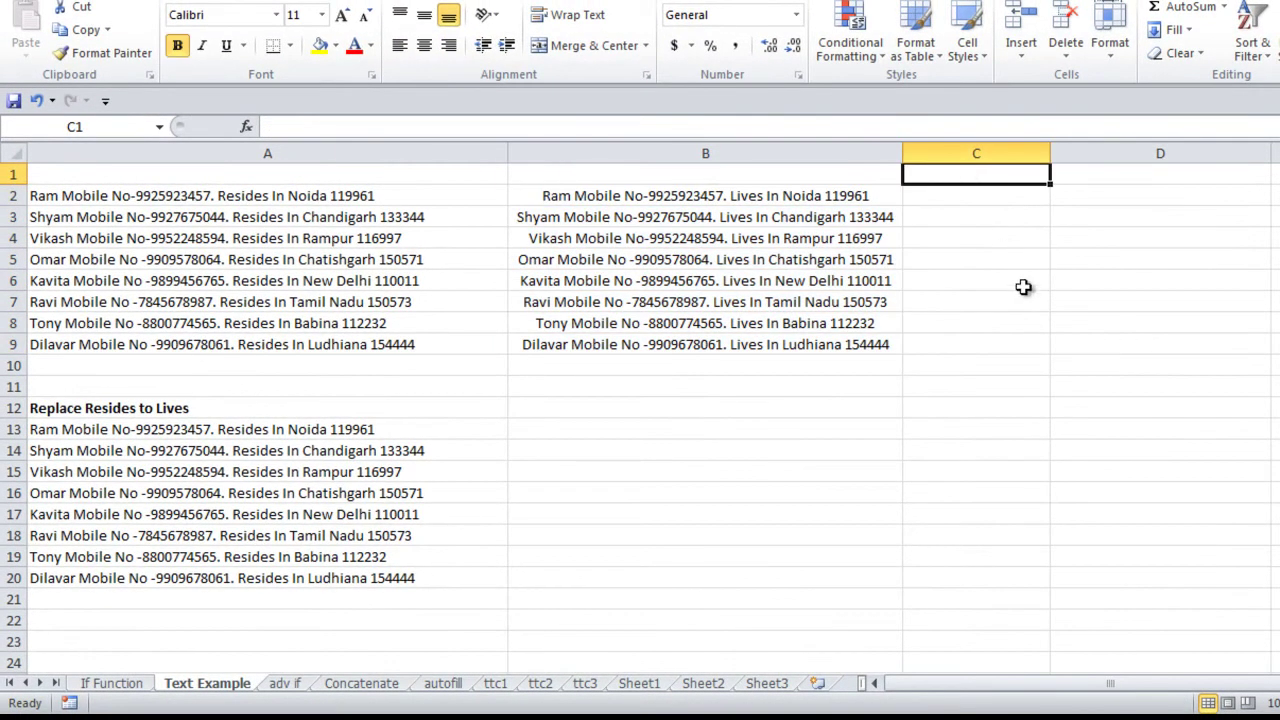
{"action": "type", "text": "p"}
{"action": "type", "text": "icode"}
{"action": "key", "text": "BackSpace"}
{"action": "key", "text": "BackSpace"}
{"action": "key", "text": "BackSpace"}
{"action": "type", "text": "n cos"}
{"action": "key", "text": "BackSpace"}
{"action": "type", "text": "de"}
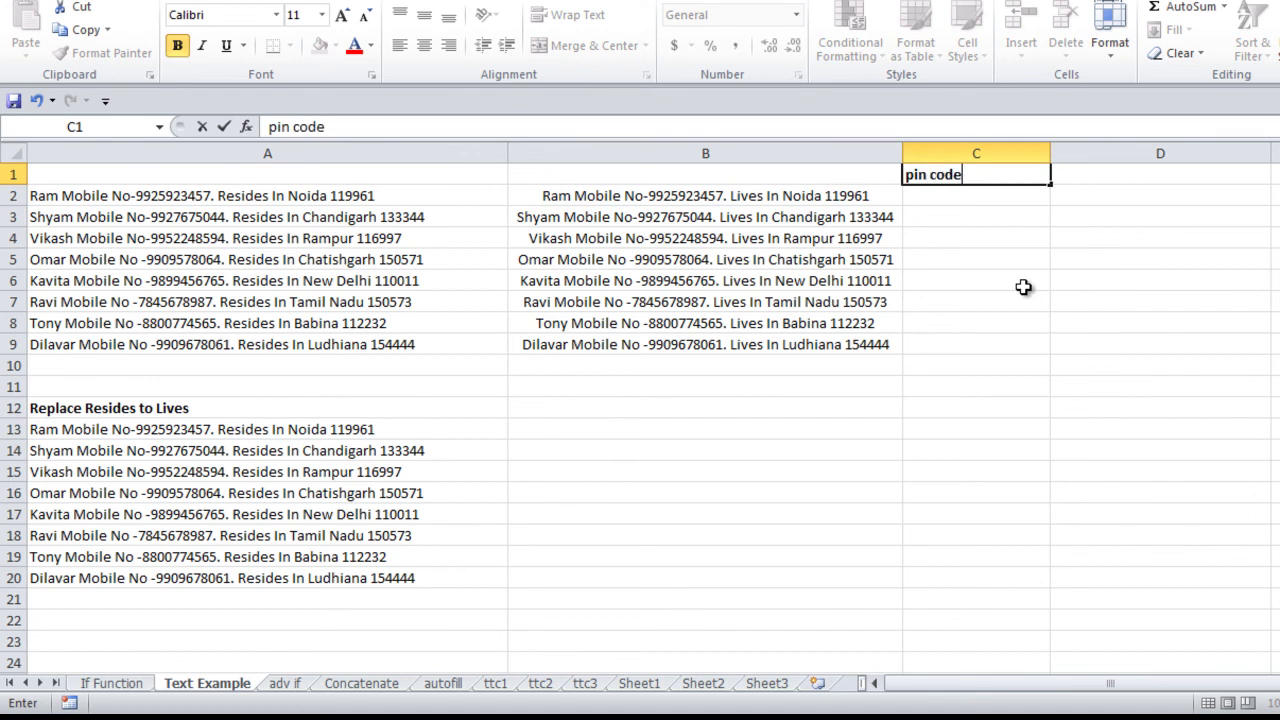
{"action": "type", "text": " 110011"}
{"action": "key", "text": "Return"}
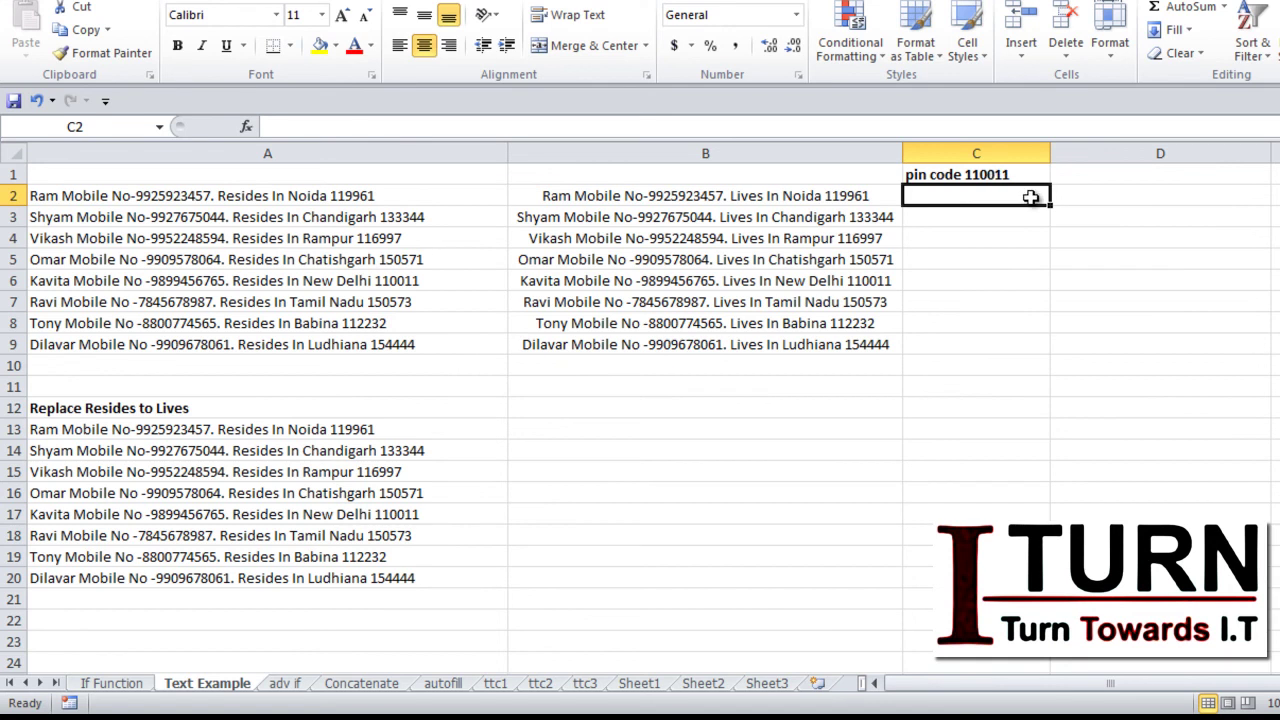
Step: Enter the heading "Replace city with India" in D1
{"action": "left_click", "coordinate": [1085, 175]}
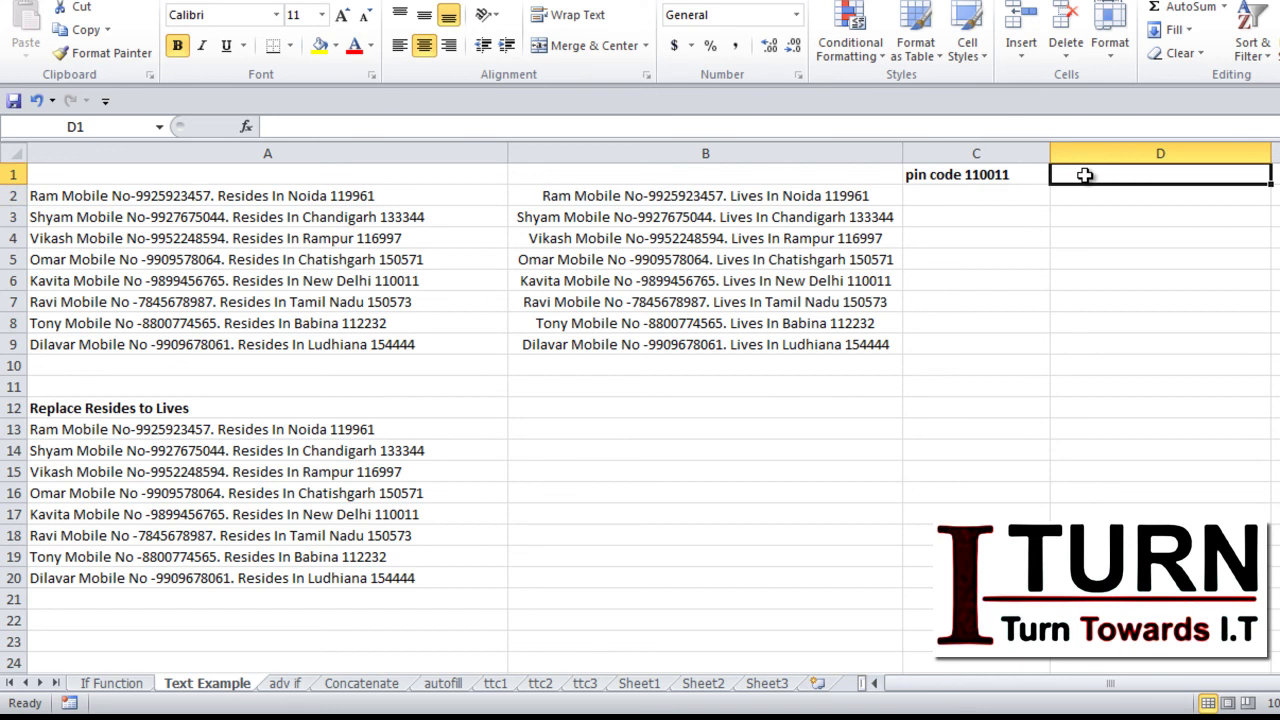
{"action": "type", "text": "Re"}
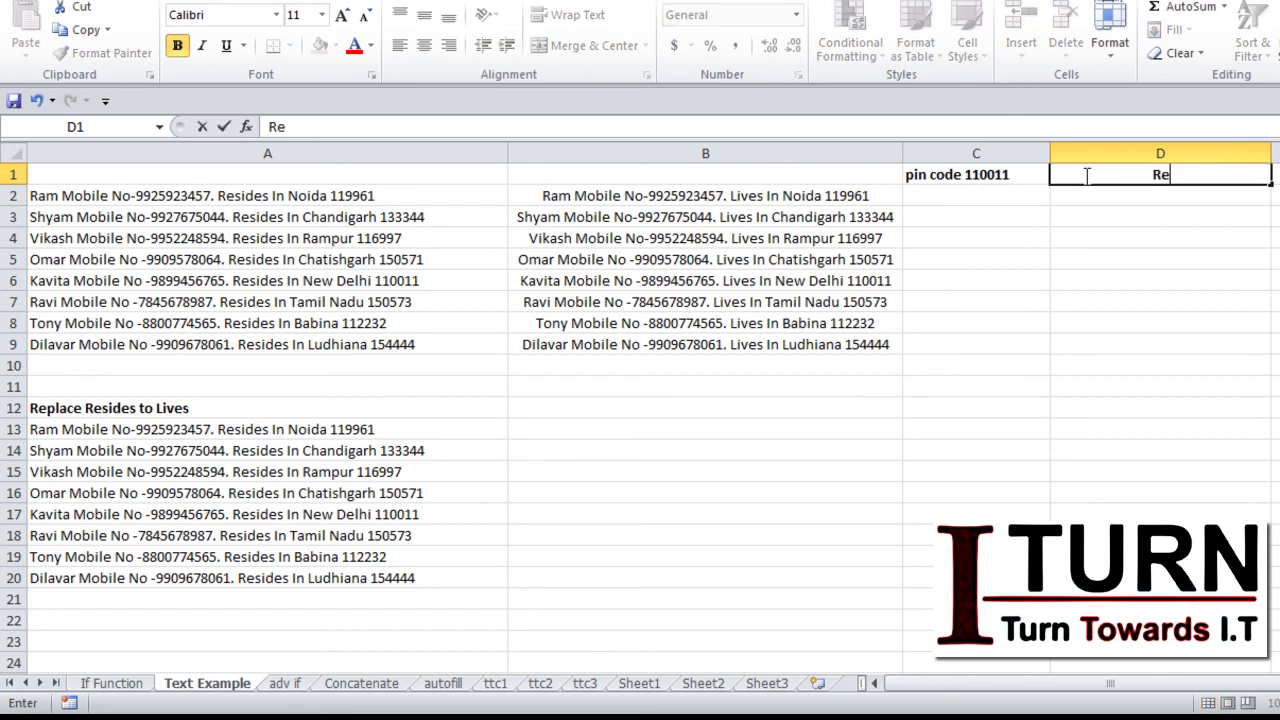
{"action": "type", "text": "place ci"}
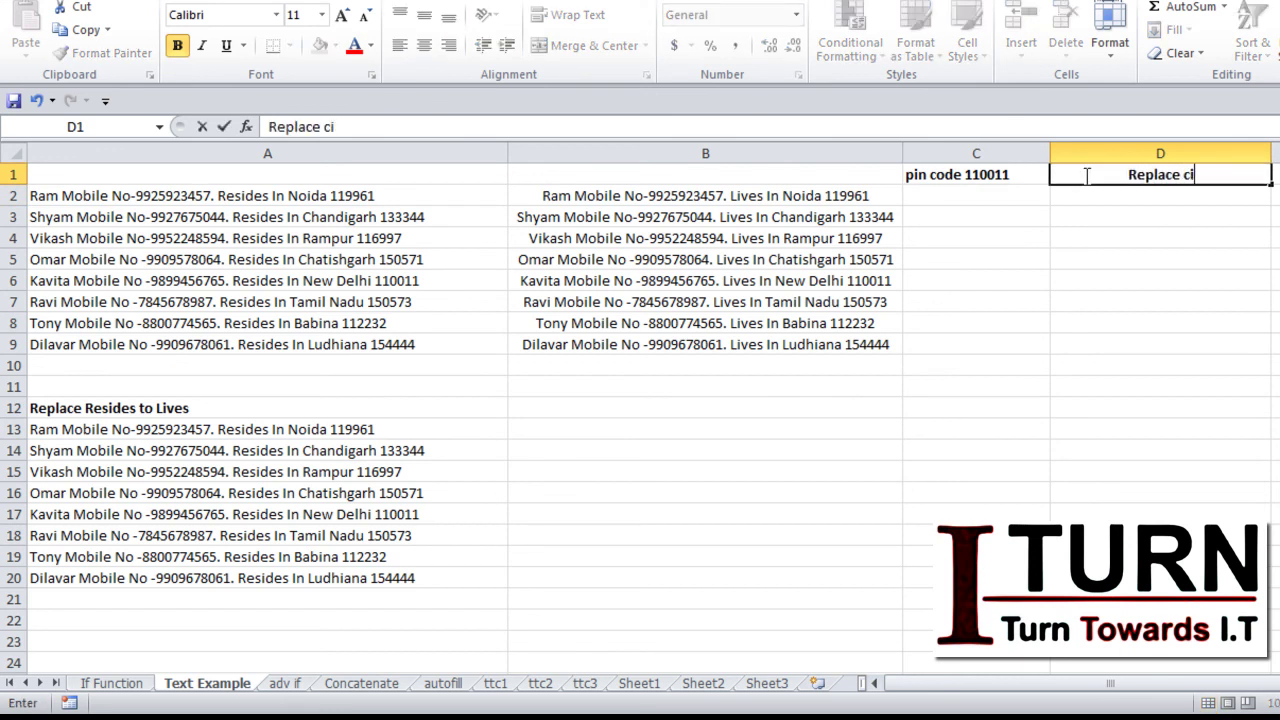
{"action": "type", "text": "ty with India"}
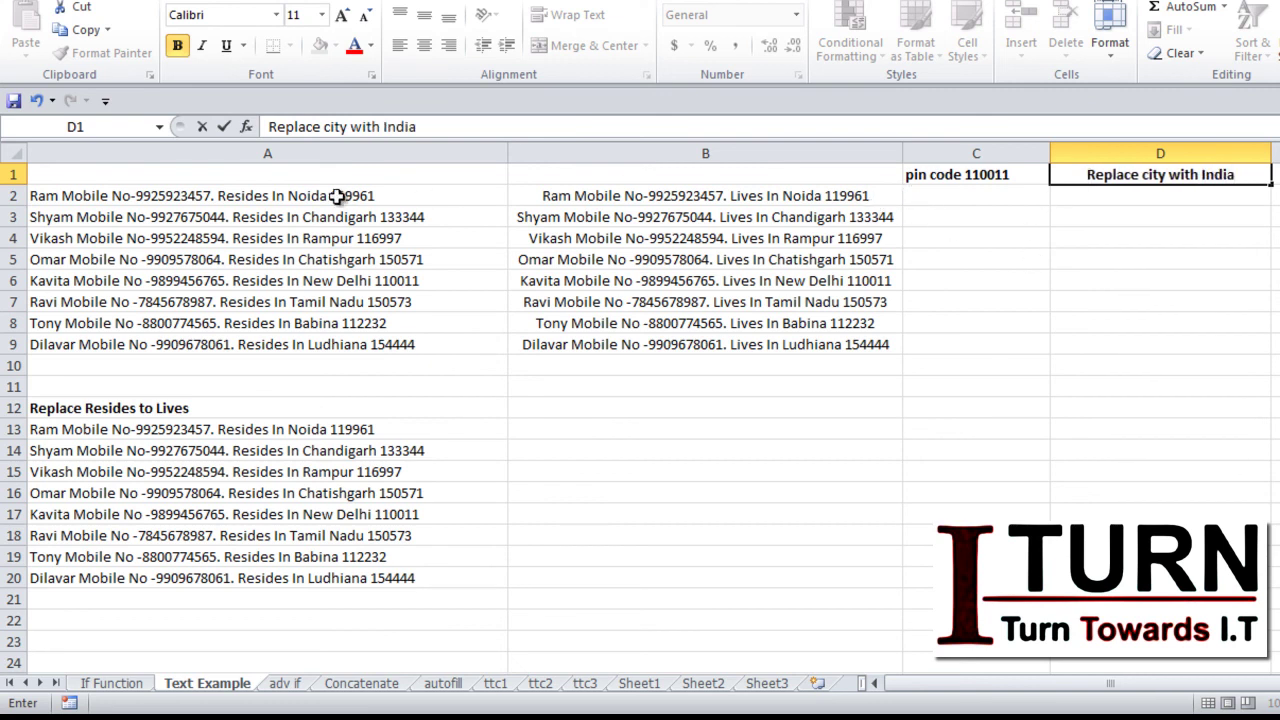
{"action": "left_click", "coordinate": [290, 195]}
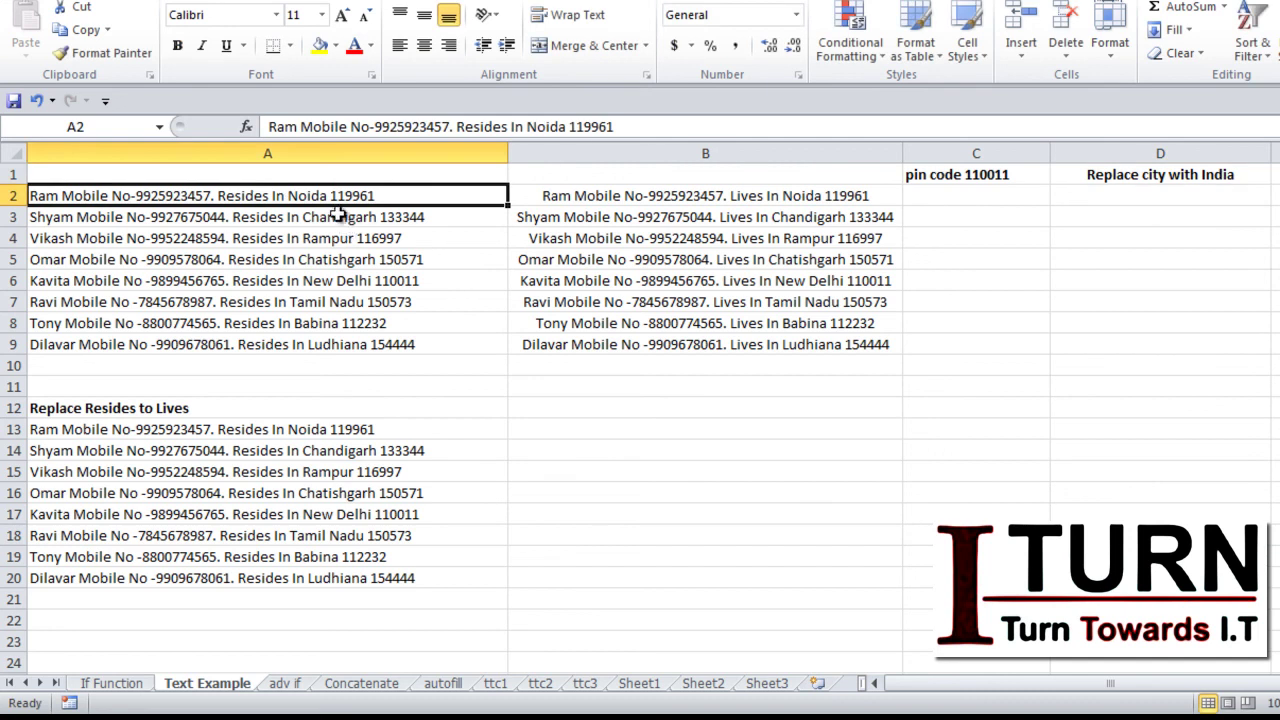